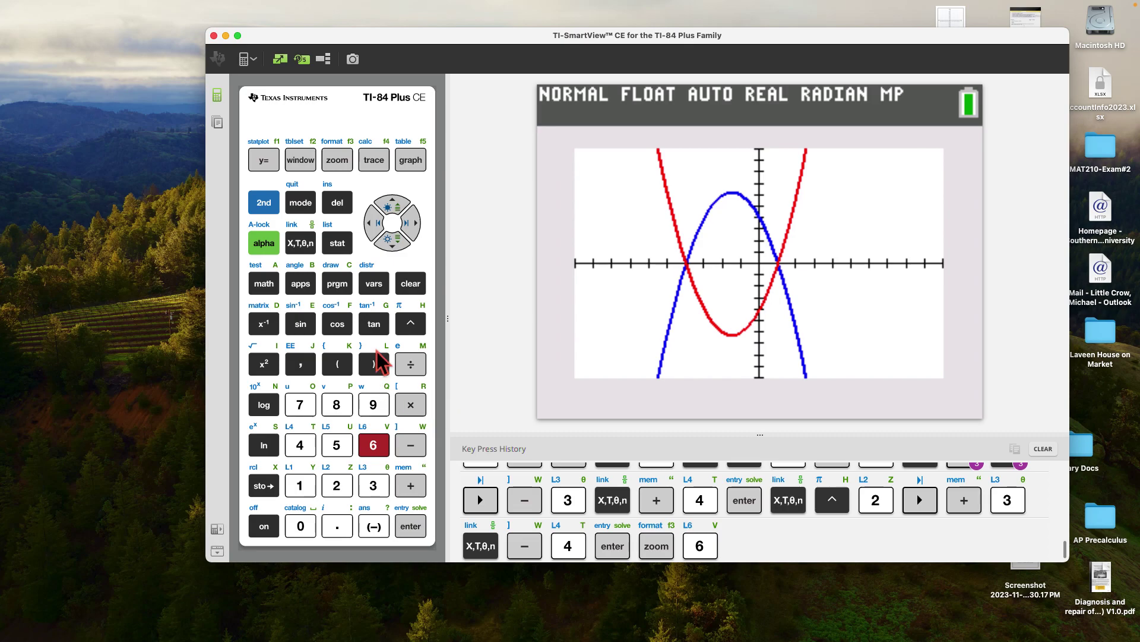
Open the equation editor and insert the function variable Y1 as the start of the Y3 expression
left_click(265, 168)
type("-")
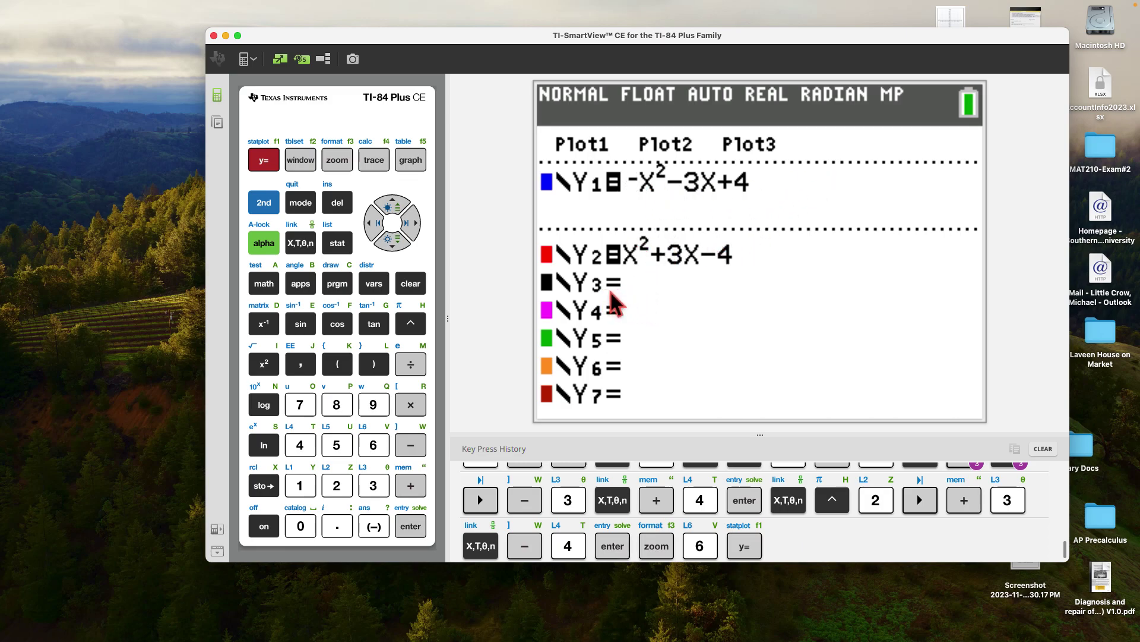
left_click(393, 240)
left_click(395, 243)
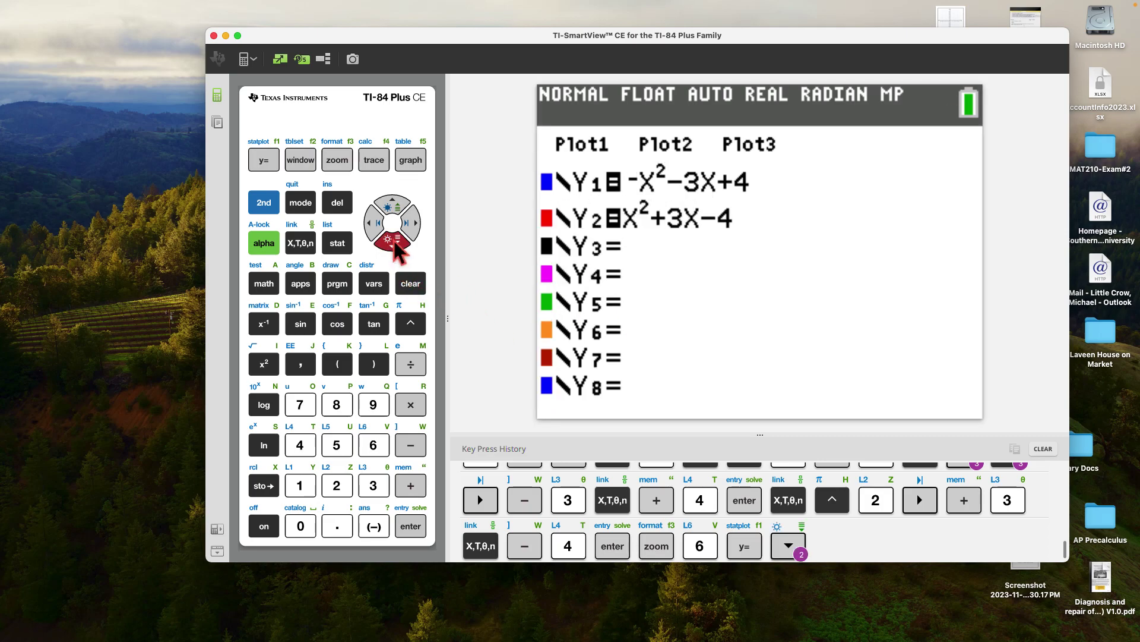
left_click(376, 285)
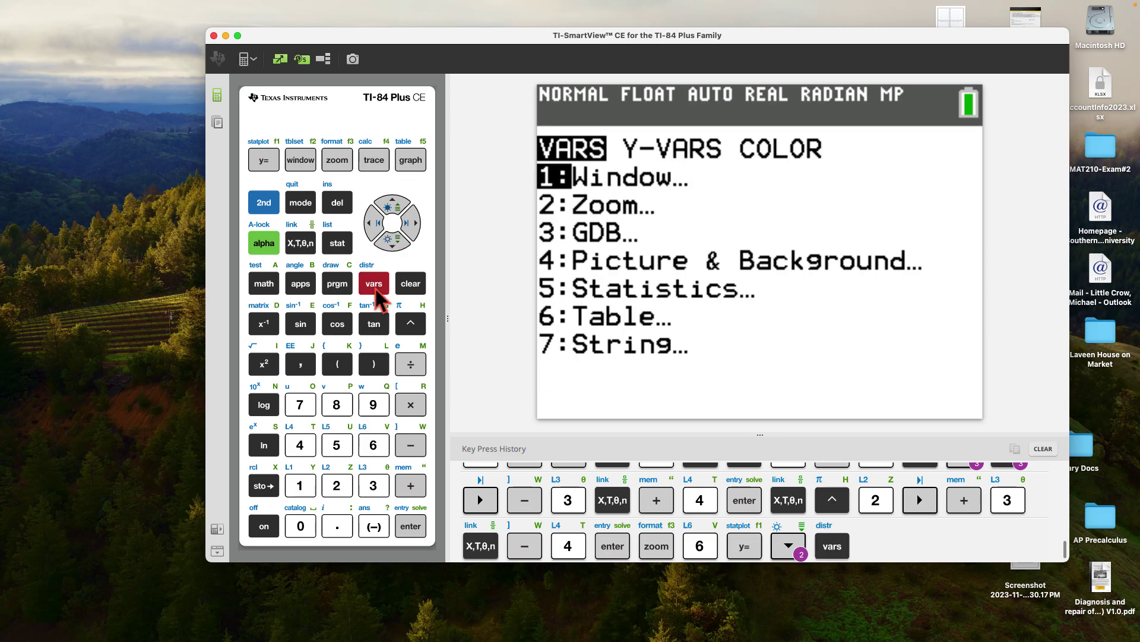
left_click(416, 225)
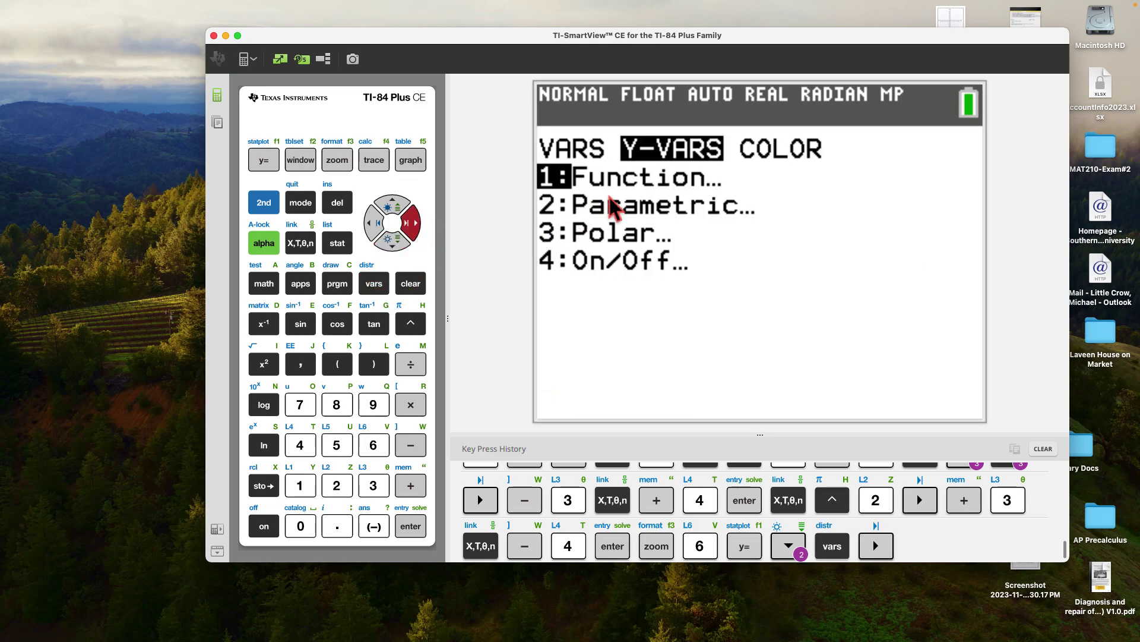
left_click(411, 526)
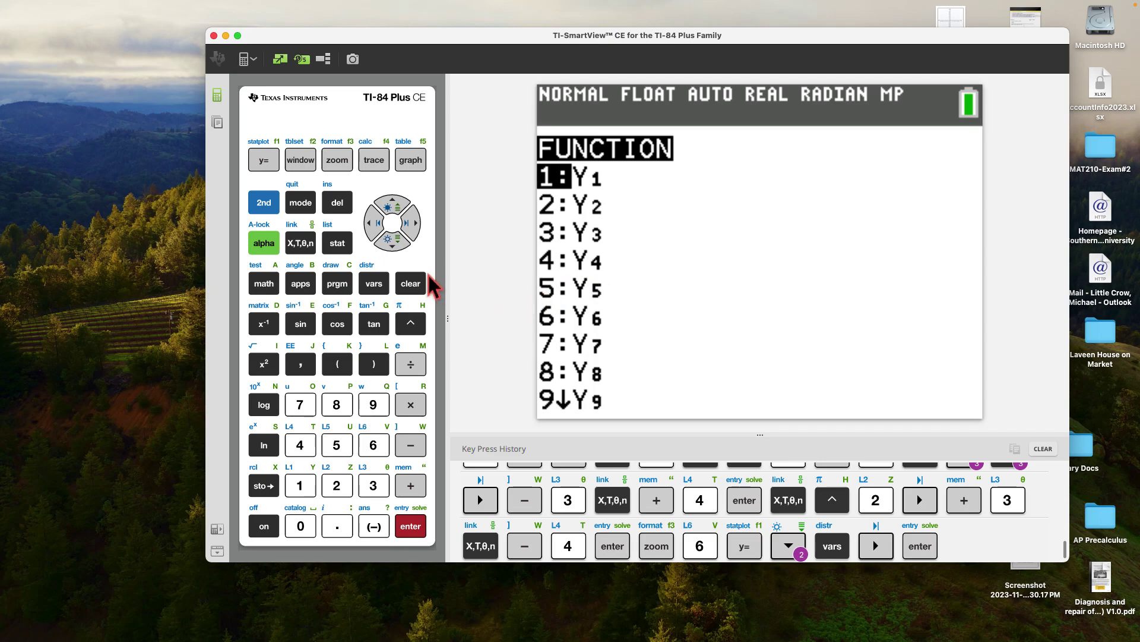
left_click(416, 532)
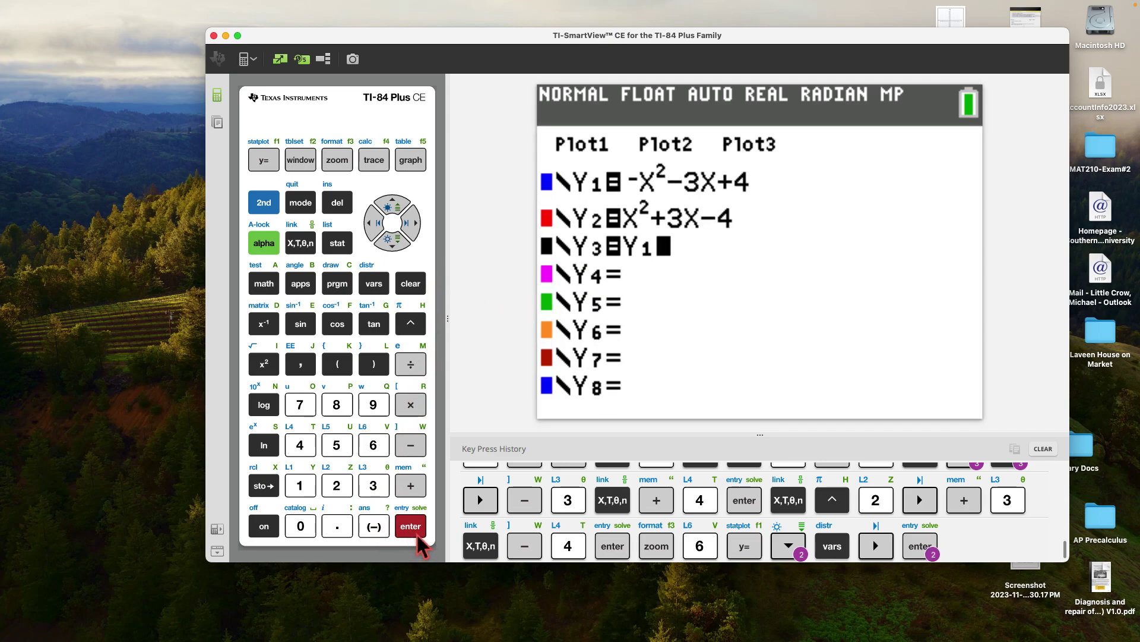
Subtract the function variable Y2 in the Y3 expression so that it reads Y1−Y2
left_click(413, 450)
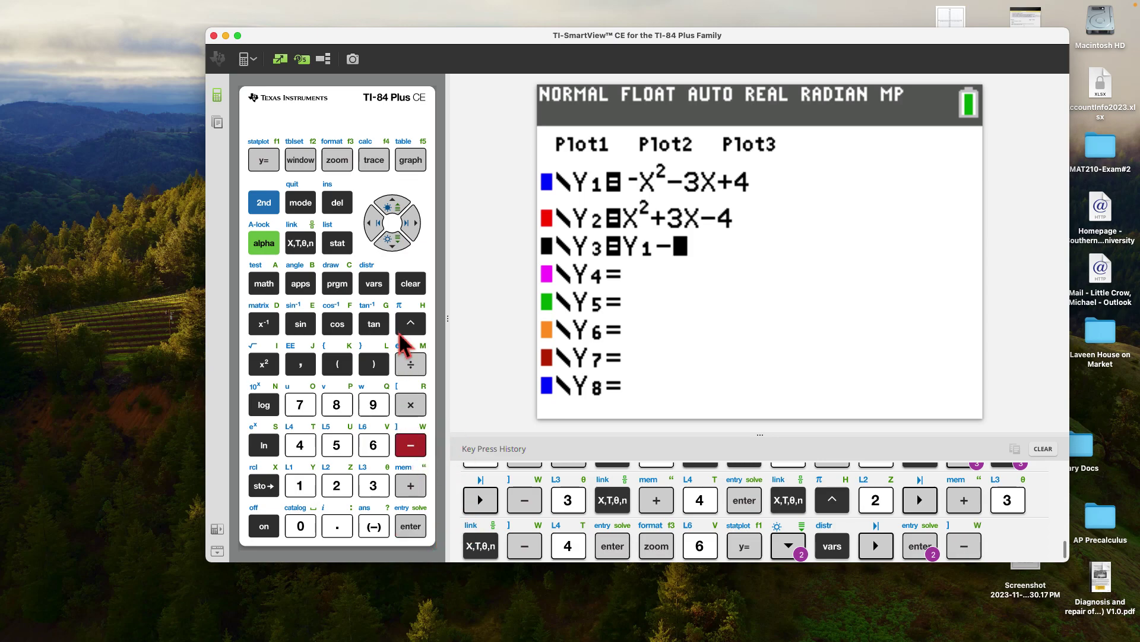
left_click(384, 288)
left_click(419, 226)
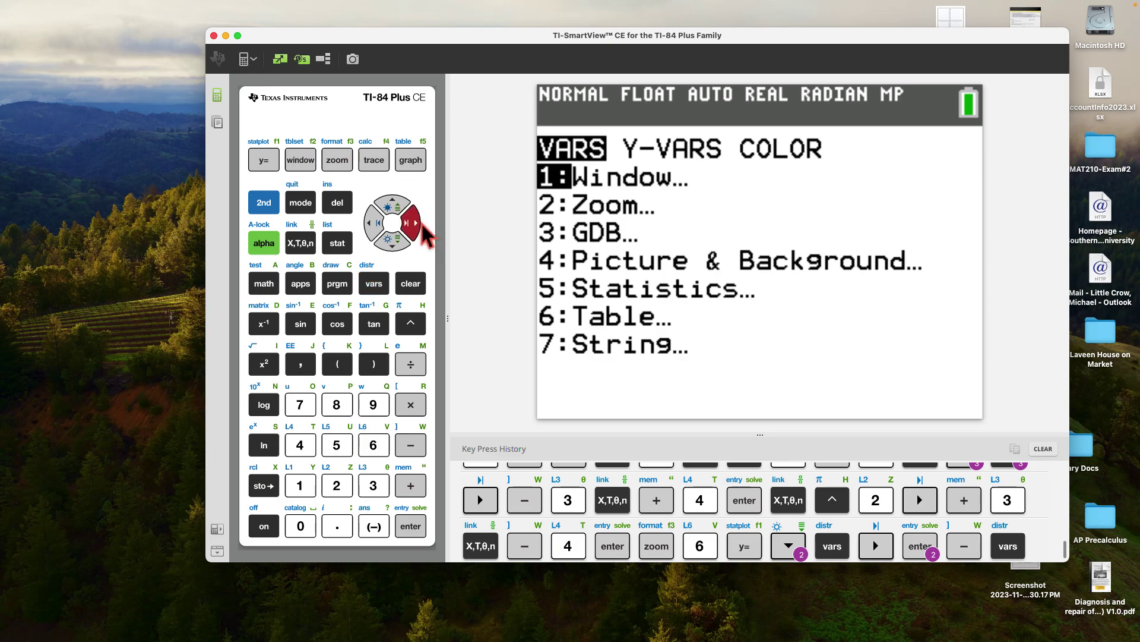
left_click(410, 530)
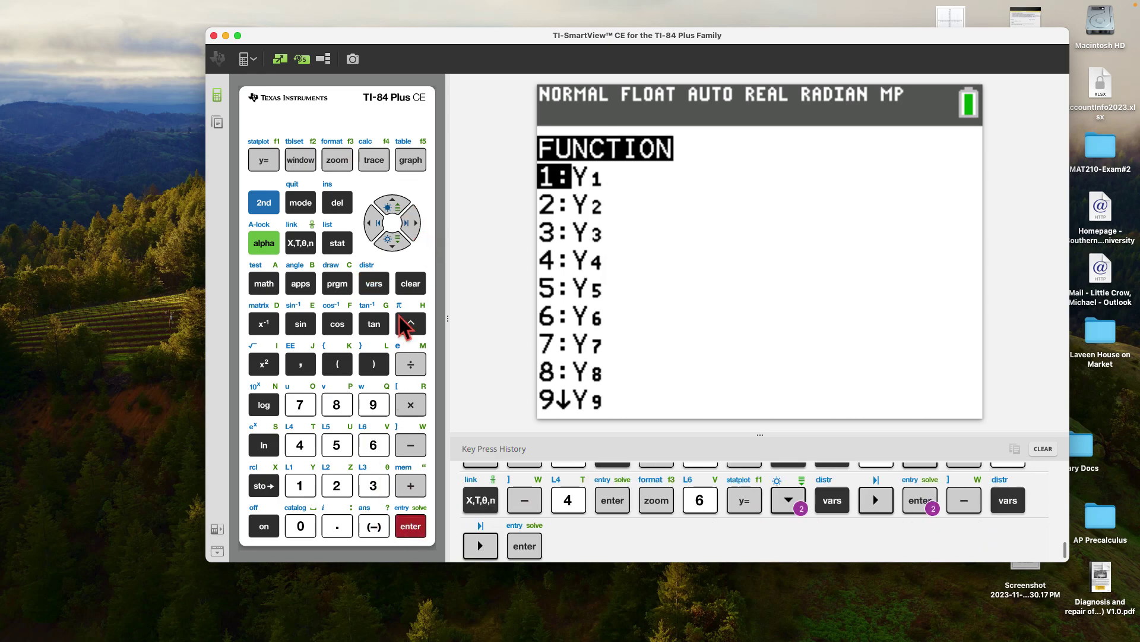
left_click(392, 242)
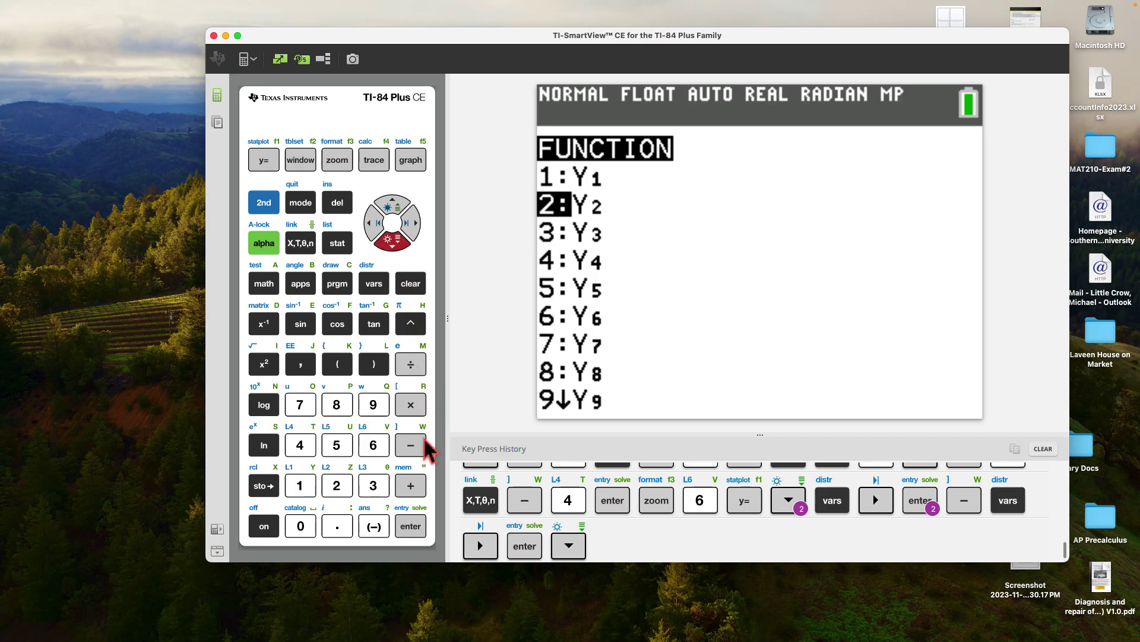
left_click(420, 530)
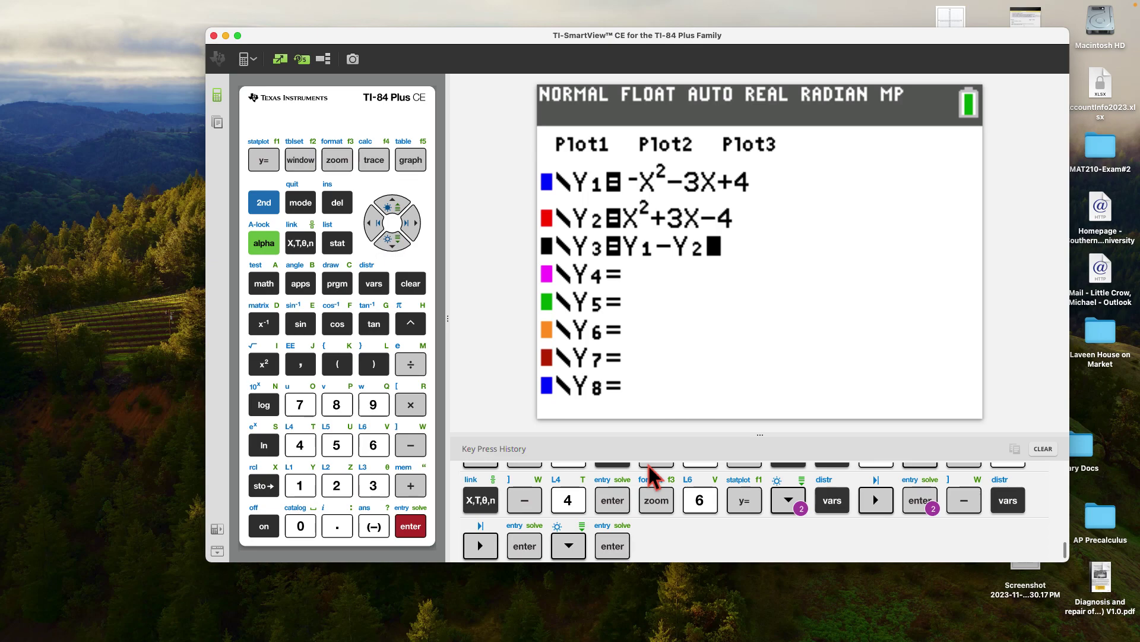
Turn off plotting for Y2 and Y1, leaving only Y3 active, and display the graph
left_click(379, 225)
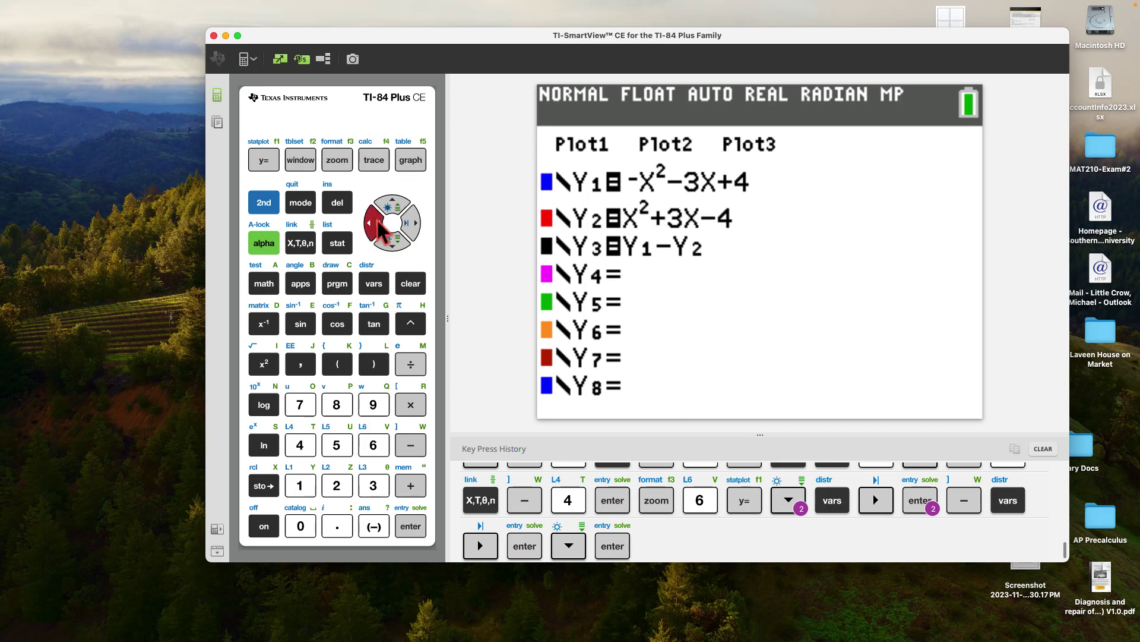
left_click(379, 225)
left_click(379, 224)
left_click(379, 225)
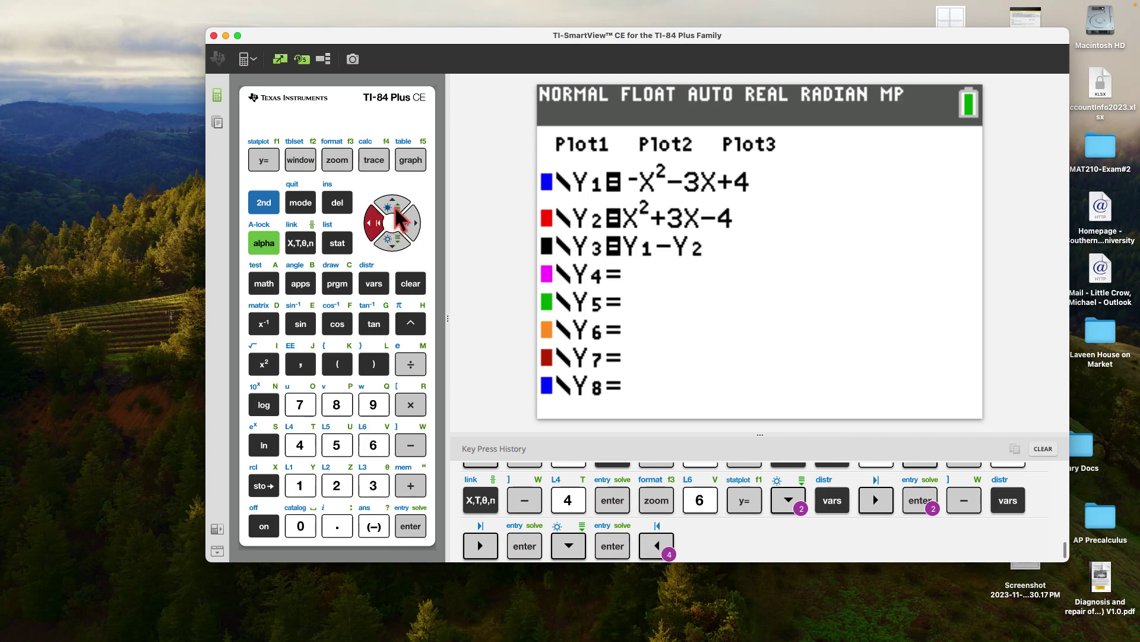
left_click(393, 207)
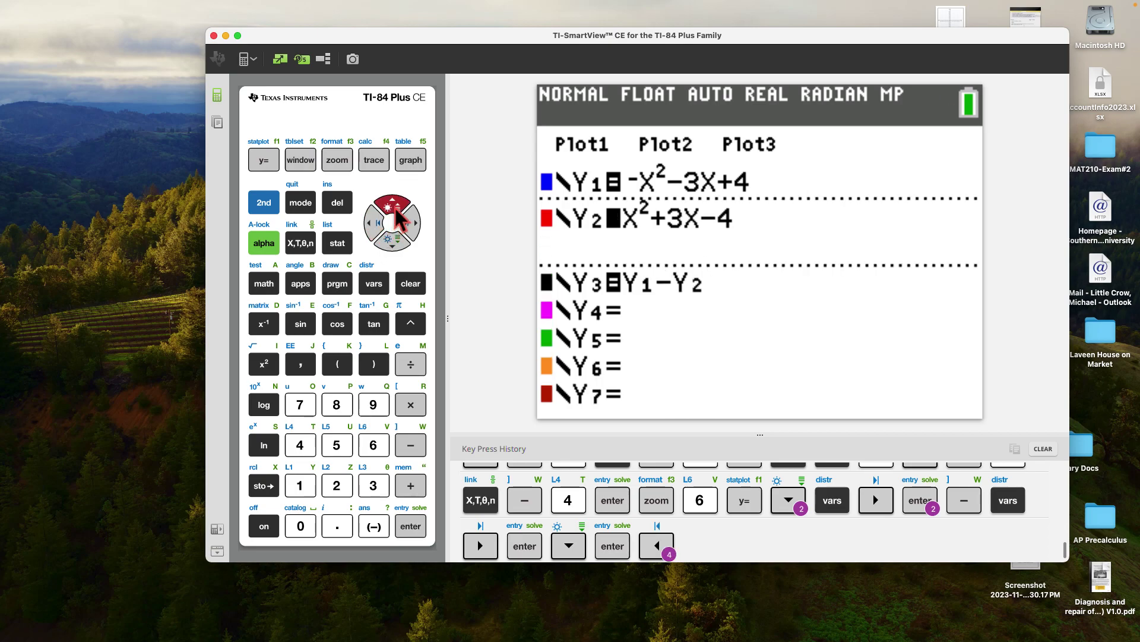
left_click(416, 524)
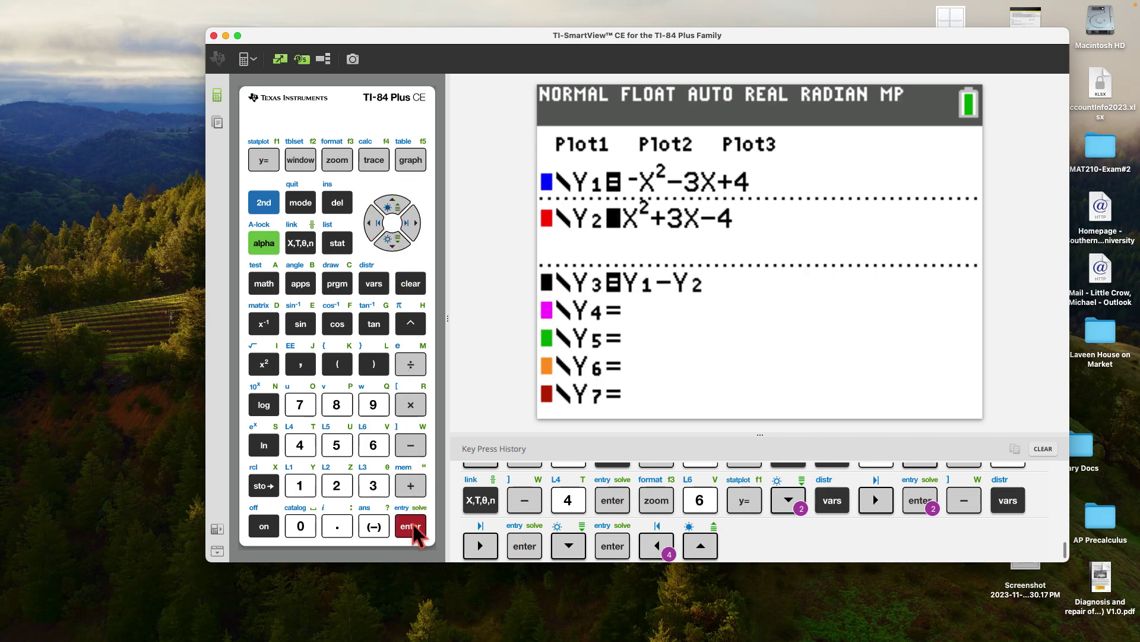
left_click(393, 209)
left_click(415, 526)
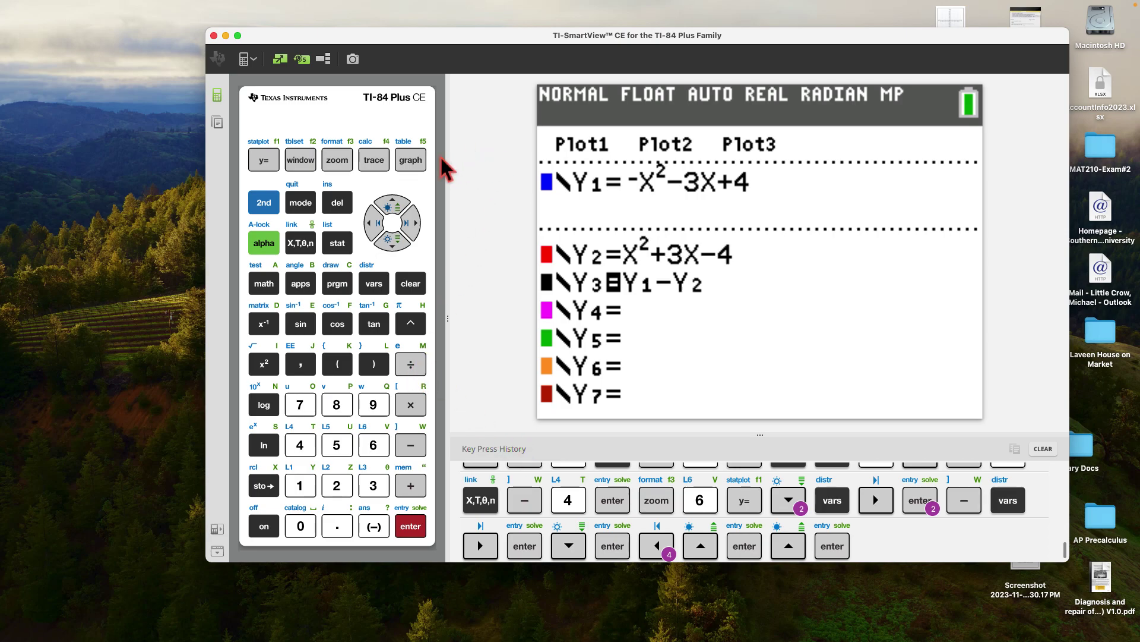
left_click(410, 160)
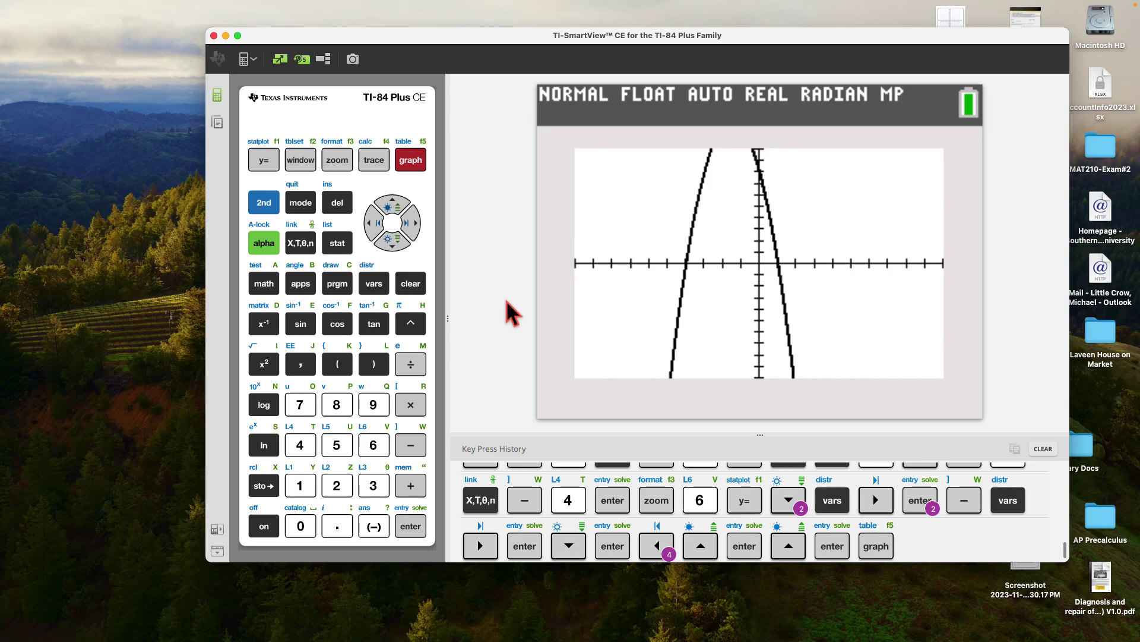
Start the ∫f(x)dx calculation on the graph of Y3
left_click(259, 205)
left_click(373, 165)
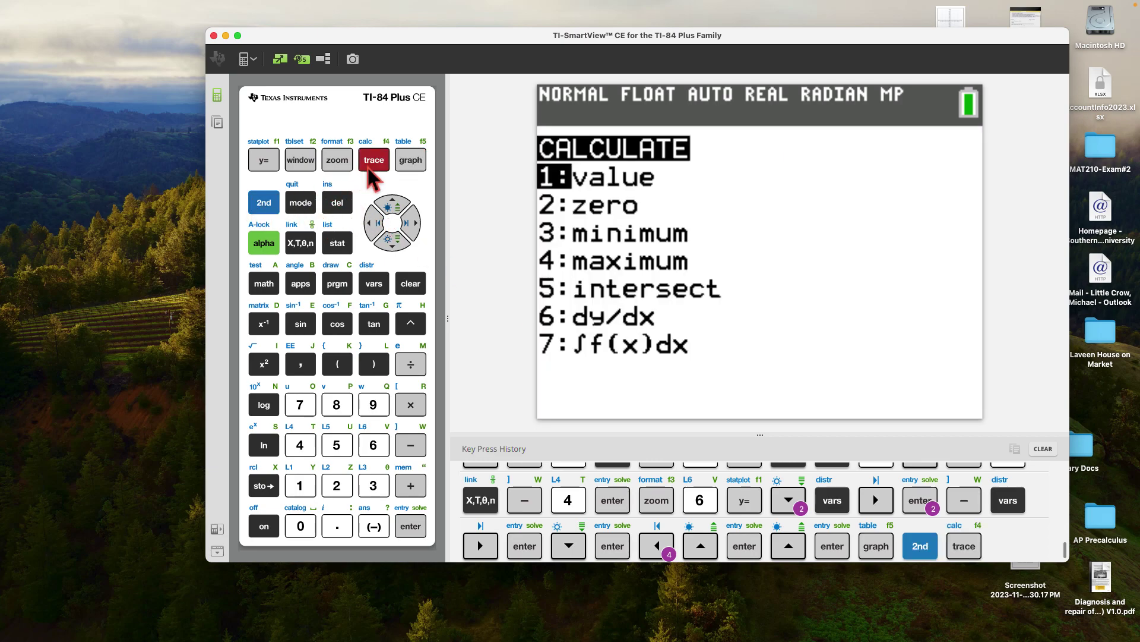
left_click(386, 241)
left_click(386, 240)
left_click(387, 241)
left_click(387, 240)
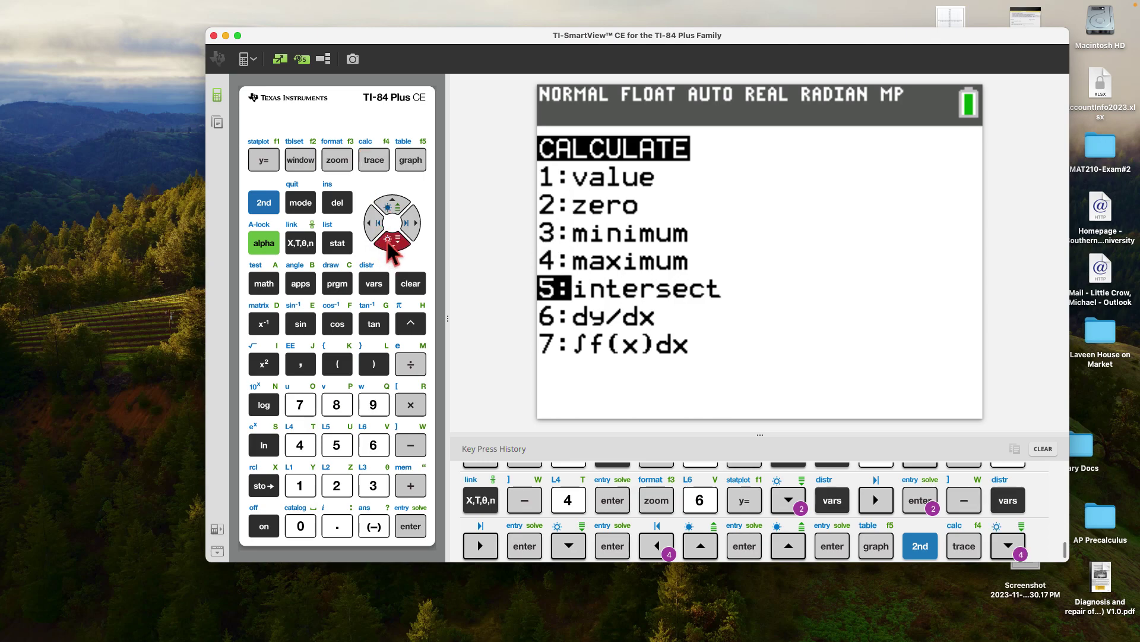
left_click(389, 241)
left_click(389, 241)
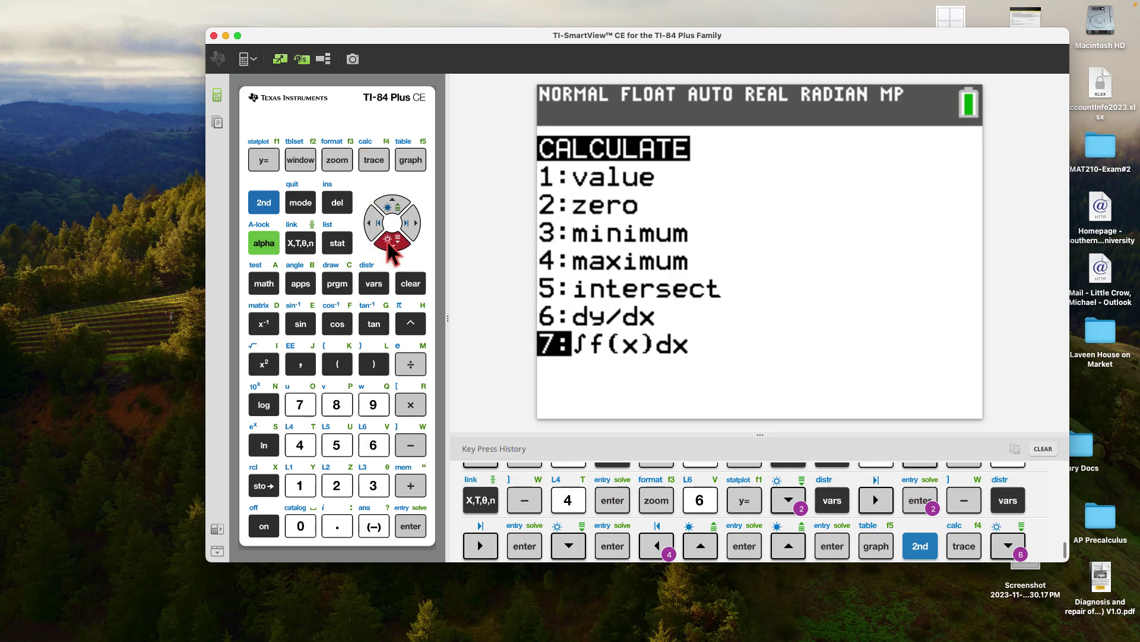
left_click(410, 529)
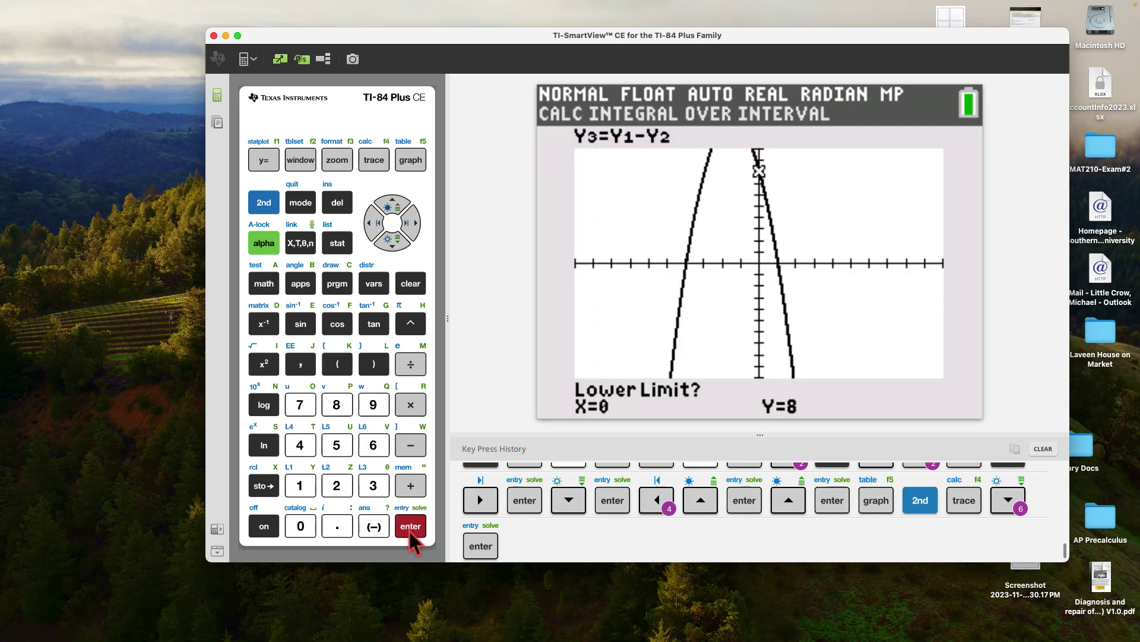
Calculate the integral of Y3 with a lower limit of −1 and an upper limit of 1
left_click(375, 526)
left_click(310, 492)
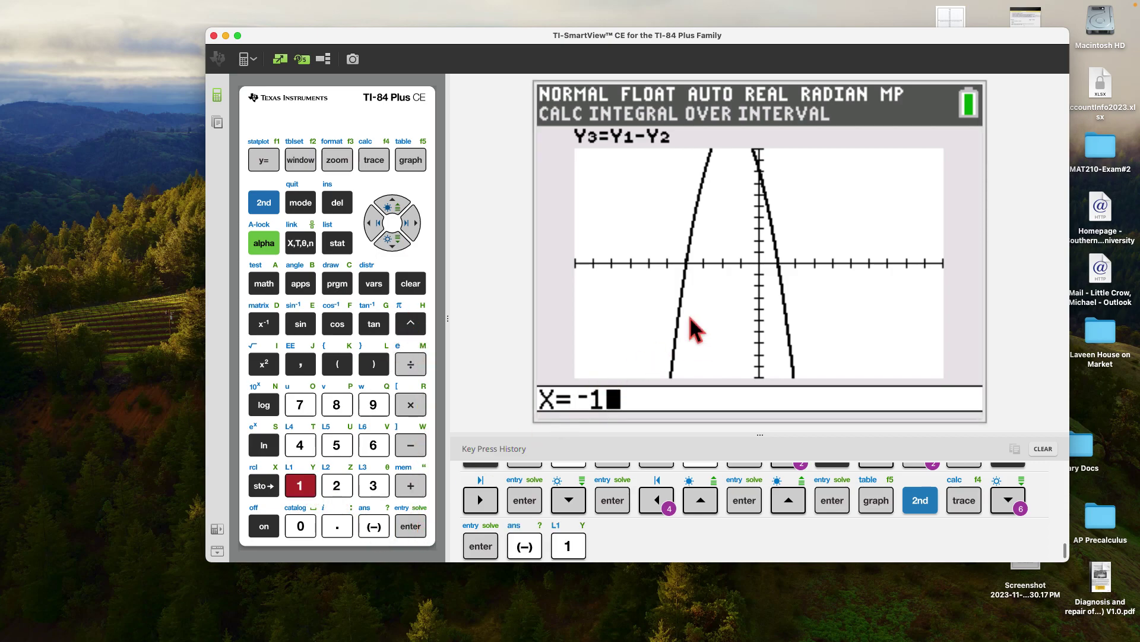
left_click(411, 528)
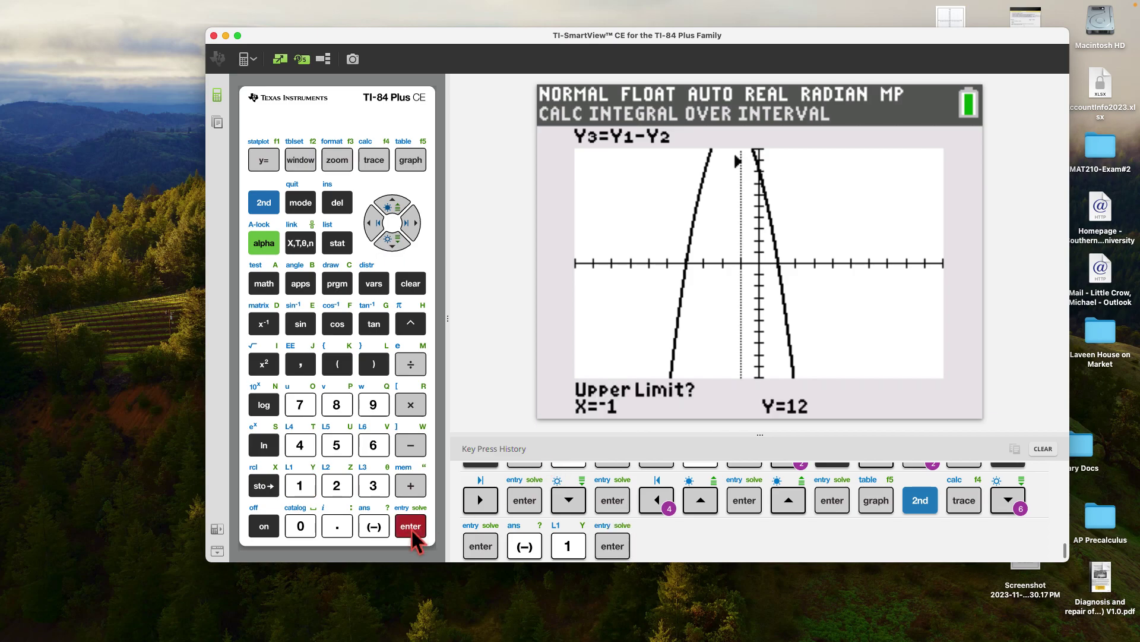
left_click(310, 489)
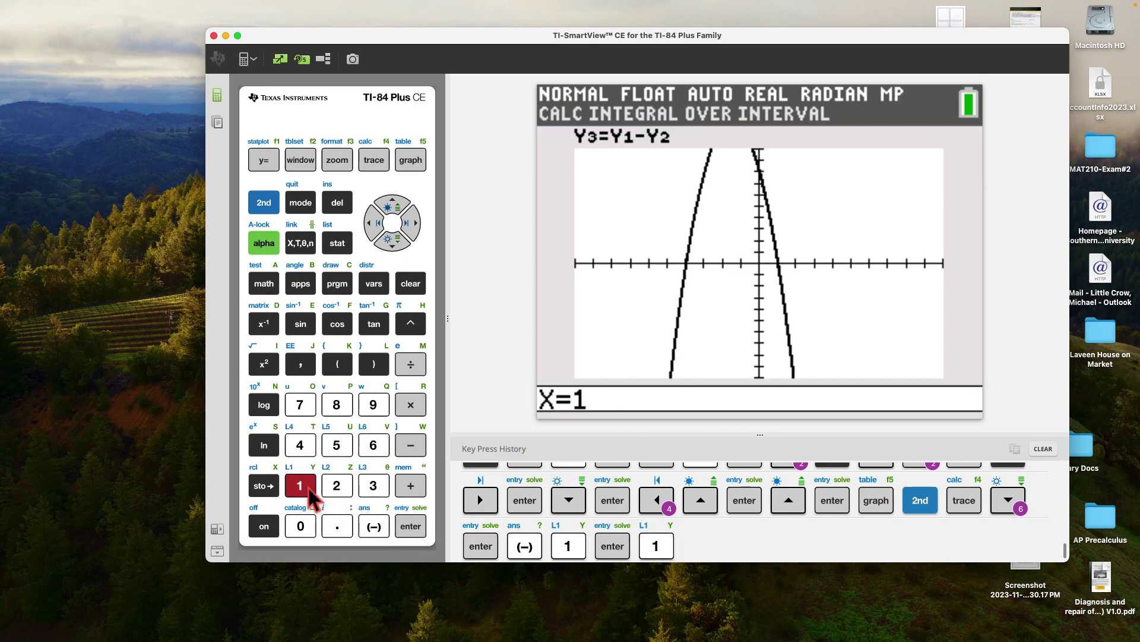
left_click(416, 529)
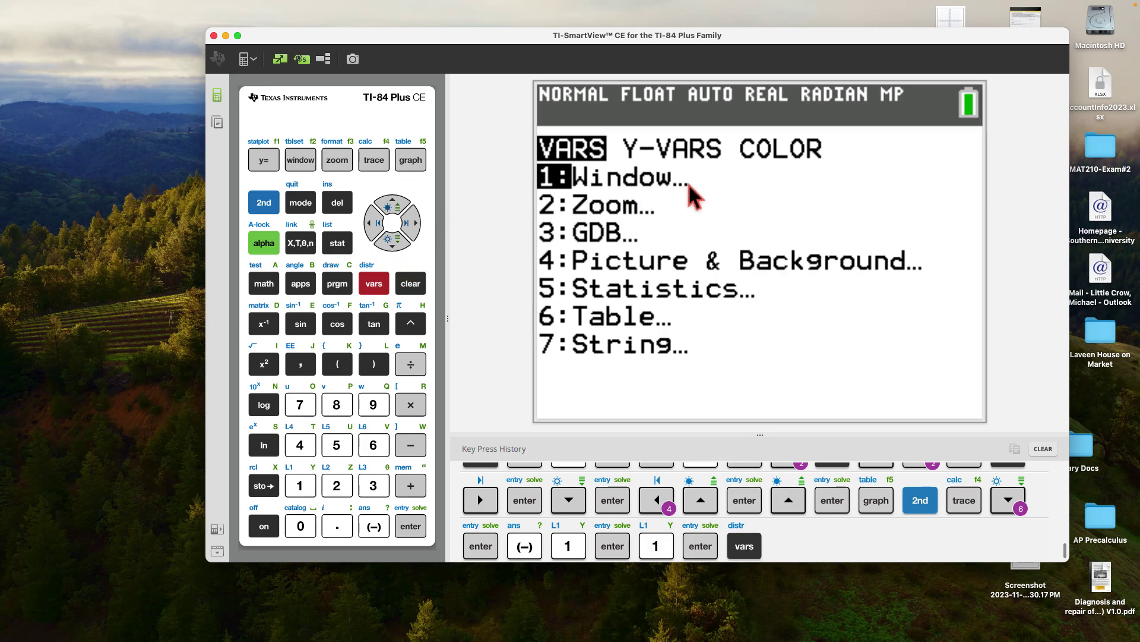
Display the list of function Y-variables and switch to Google Chrome
left_click(423, 230)
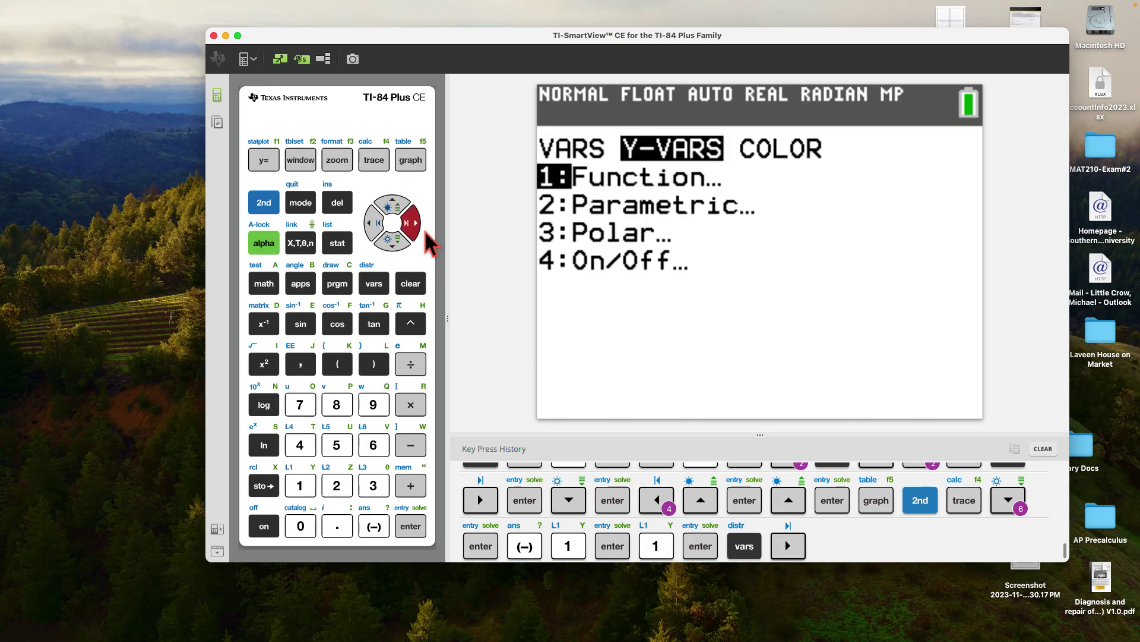
left_click(411, 528)
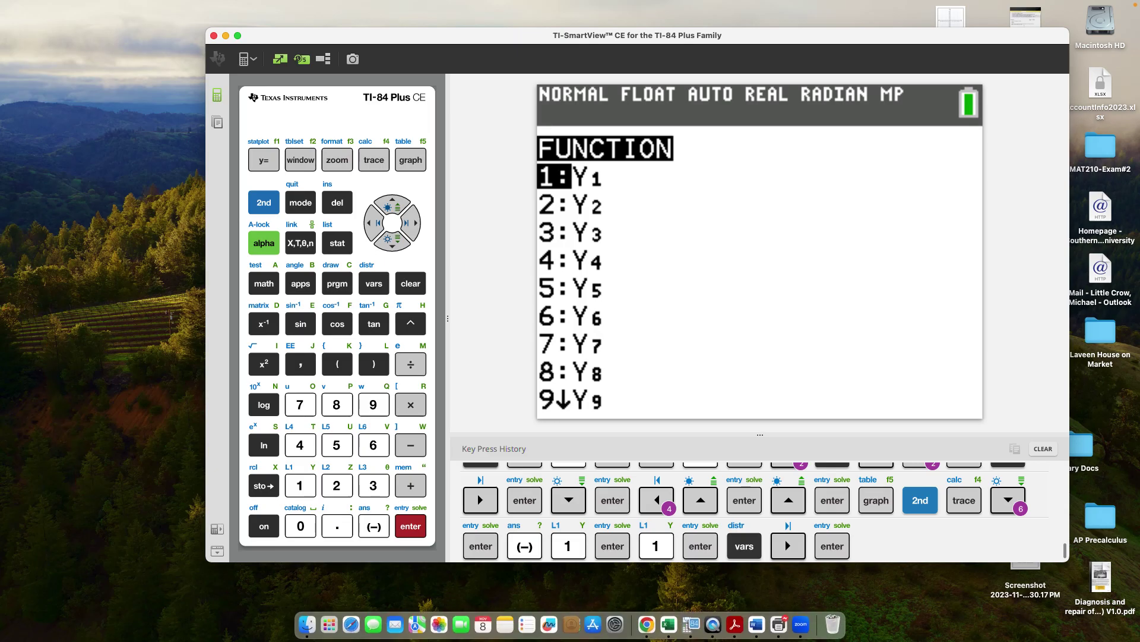
left_click(658, 595)
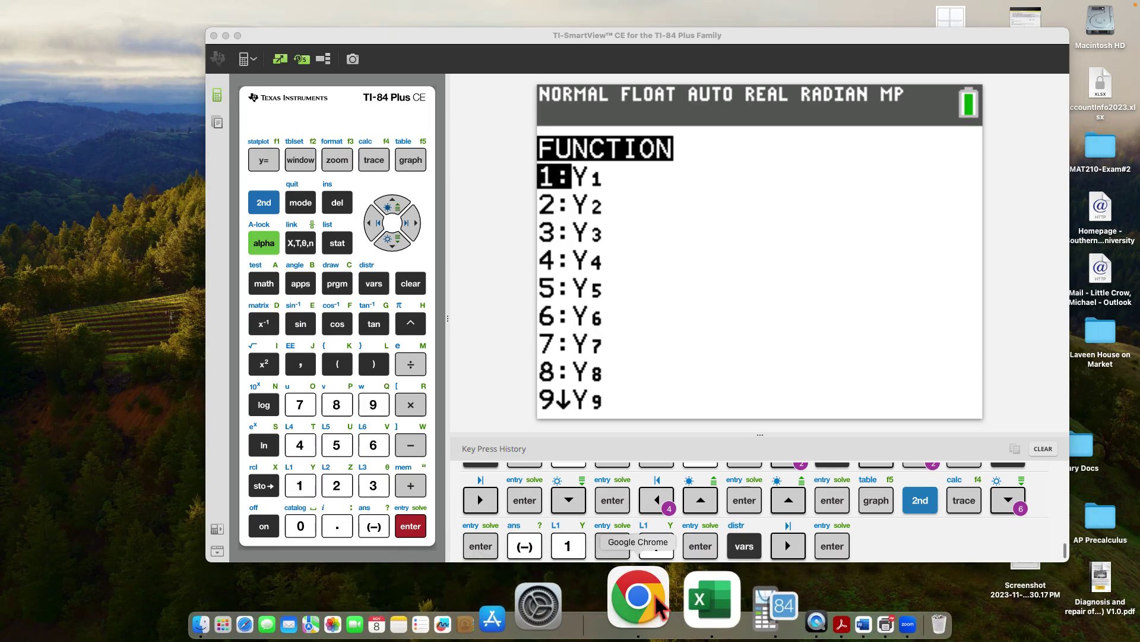
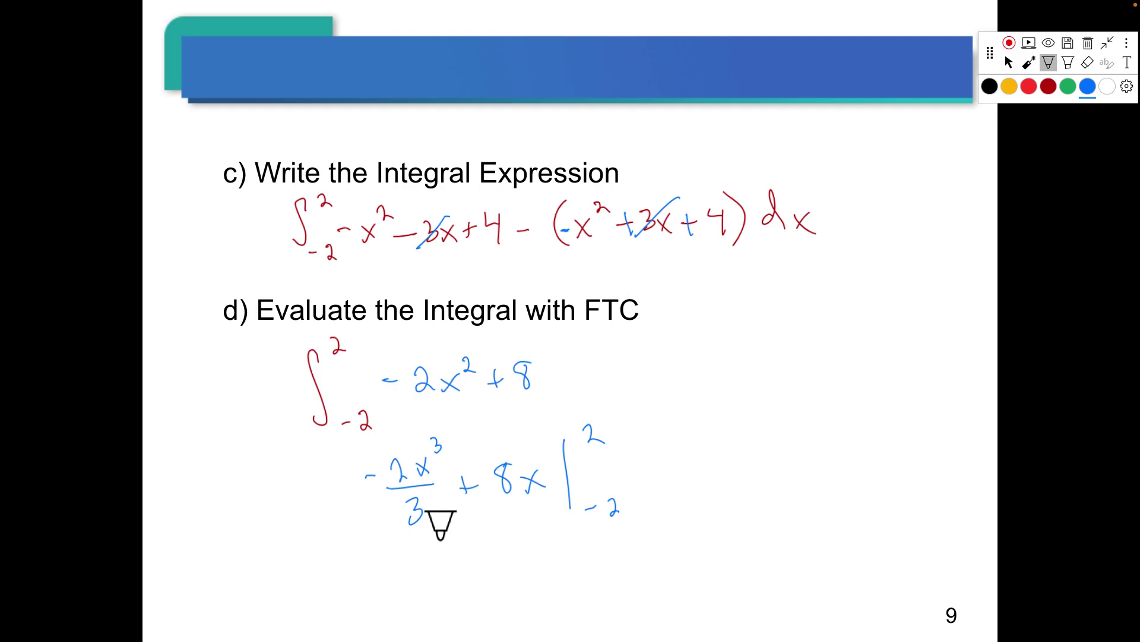
Handwrite the upper-limit substitution −2(2)³/3 + 8(3) in blue below the antiderivative, followed by a minus sign
mouse_move(338, 561)
left_mouse_down()
mouse_move(423, 576)
mouse_move(429, 551)
left_mouse_up()
mouse_move(355, 593)
left_mouse_down()
mouse_move(445, 585)
mouse_move(406, 616)
left_mouse_up()
left_click_drag(456, 580, 474, 579)
mouse_move(466, 572)
left_mouse_down()
mouse_move(467, 590)
mouse_move(502, 562)
mouse_move(515, 590)
left_mouse_up()
mouse_move(521, 569)
left_mouse_down()
mouse_move(536, 601)
mouse_move(586, 570)
left_mouse_up()
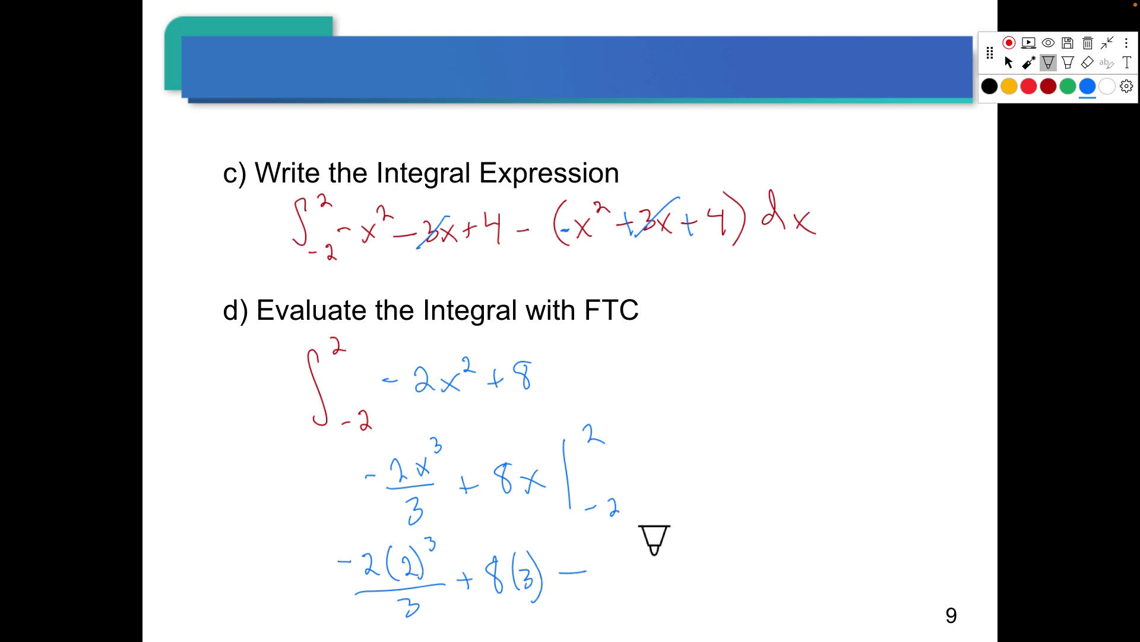
Handwrite the parenthesised lower-limit substitution (−2(−2)³/3 + 8(−2)) after the minus sign
left_click_drag(640, 528, 627, 623)
mouse_move(637, 562)
left_mouse_down()
mouse_move(681, 556)
mouse_move(692, 568)
mouse_move(709, 549)
mouse_move(725, 556)
mouse_move(720, 569)
left_mouse_up()
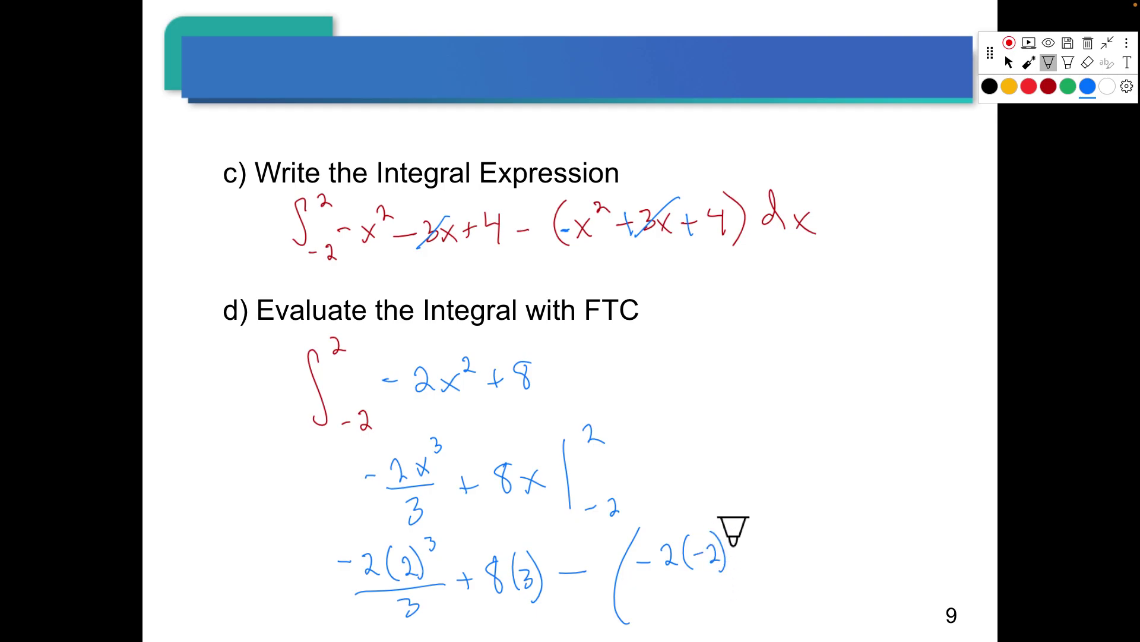
left_click_drag(718, 520, 722, 538)
mouse_move(649, 585)
left_mouse_down()
mouse_move(726, 579)
mouse_move(690, 610)
left_mouse_up()
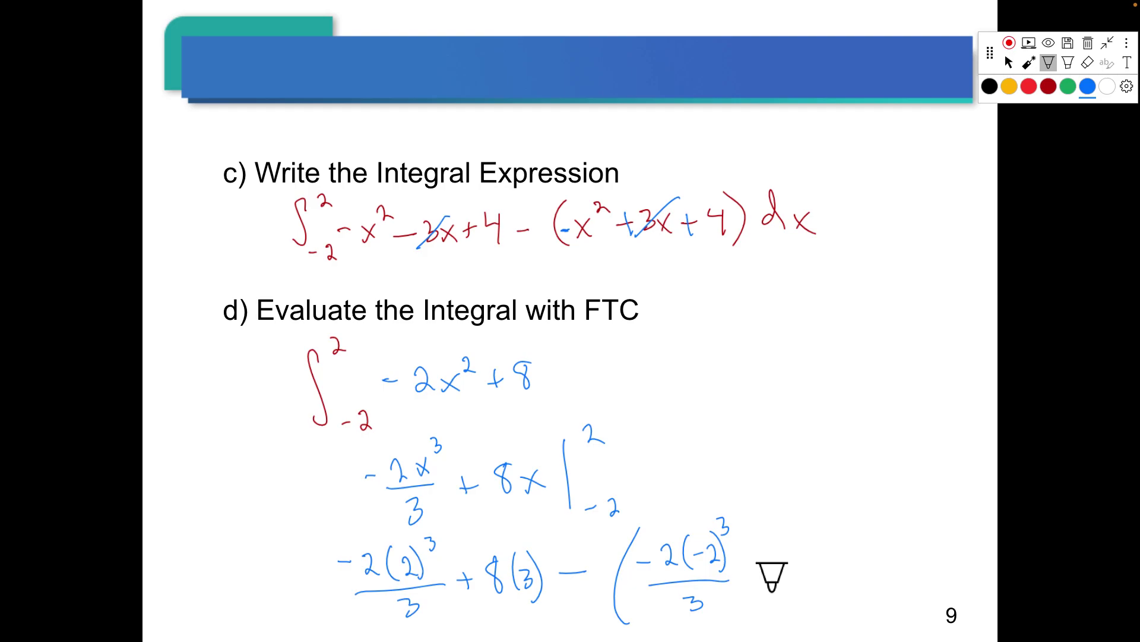
left_click_drag(755, 575, 780, 571)
mouse_move(767, 561)
left_mouse_down()
mouse_move(763, 588)
mouse_move(797, 577)
mouse_move(828, 601)
mouse_move(840, 573)
mouse_move(863, 597)
left_mouse_up()
left_click_drag(837, 510, 869, 617)
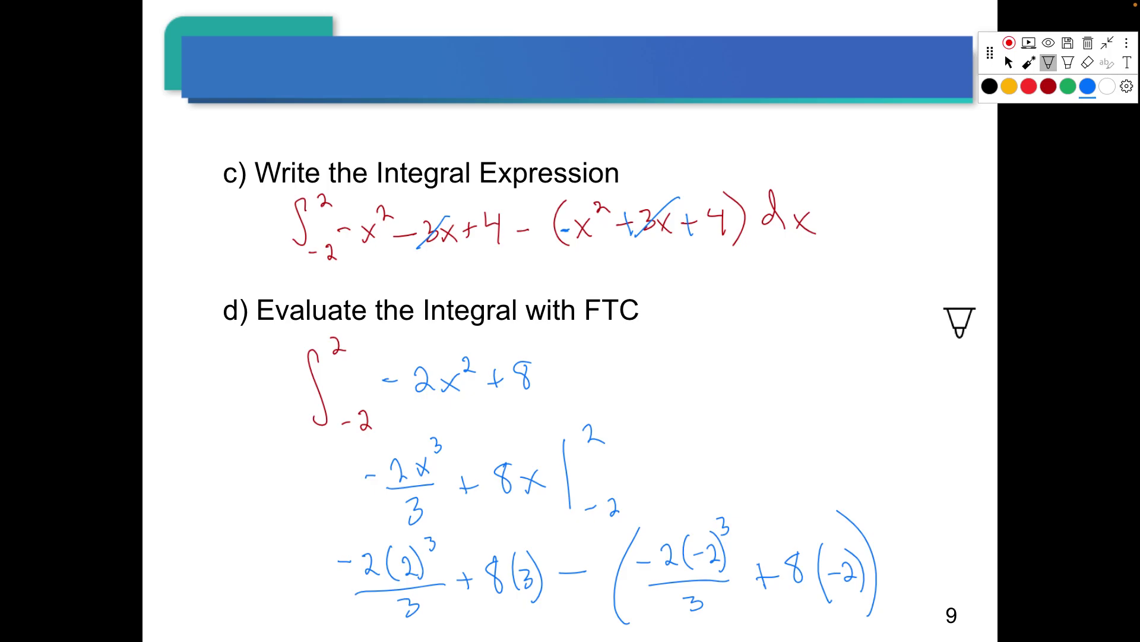
Switch to the TI-SmartView CE calculator emulator
mouse_move(594, 633)
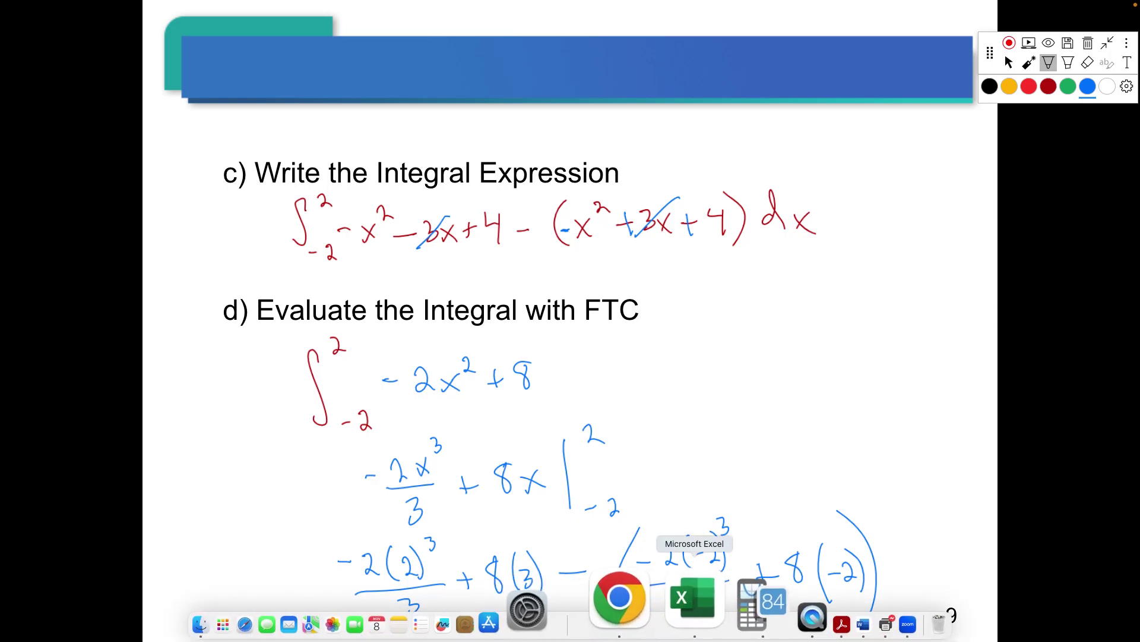
left_click(695, 632)
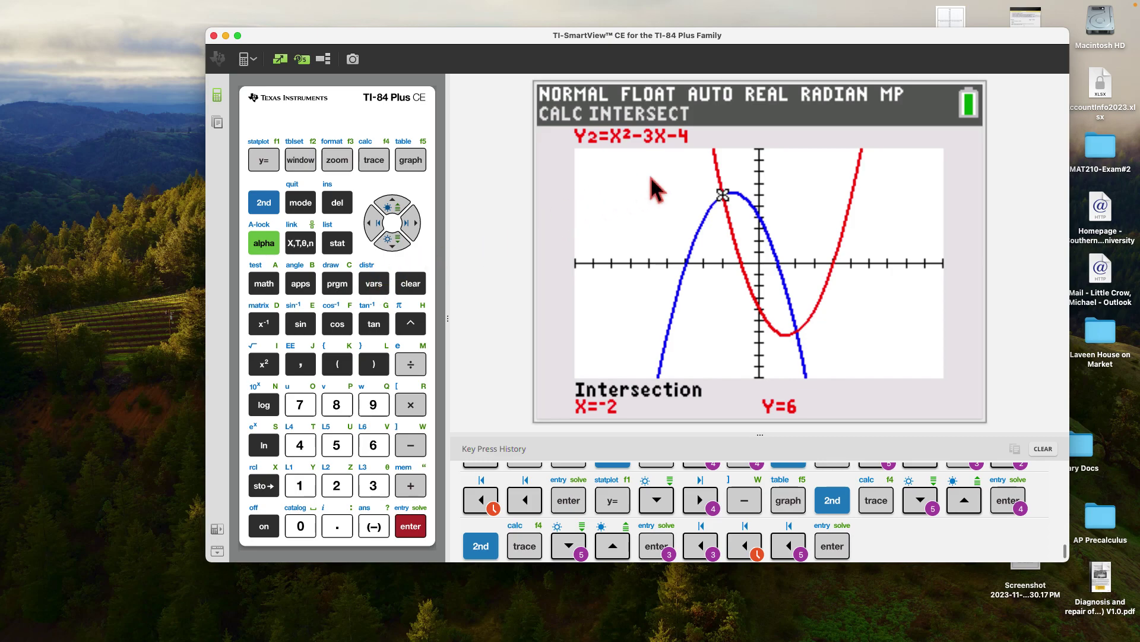
Turn off graphing of functions Y1 and Y2 in the equation editor
left_click(260, 162)
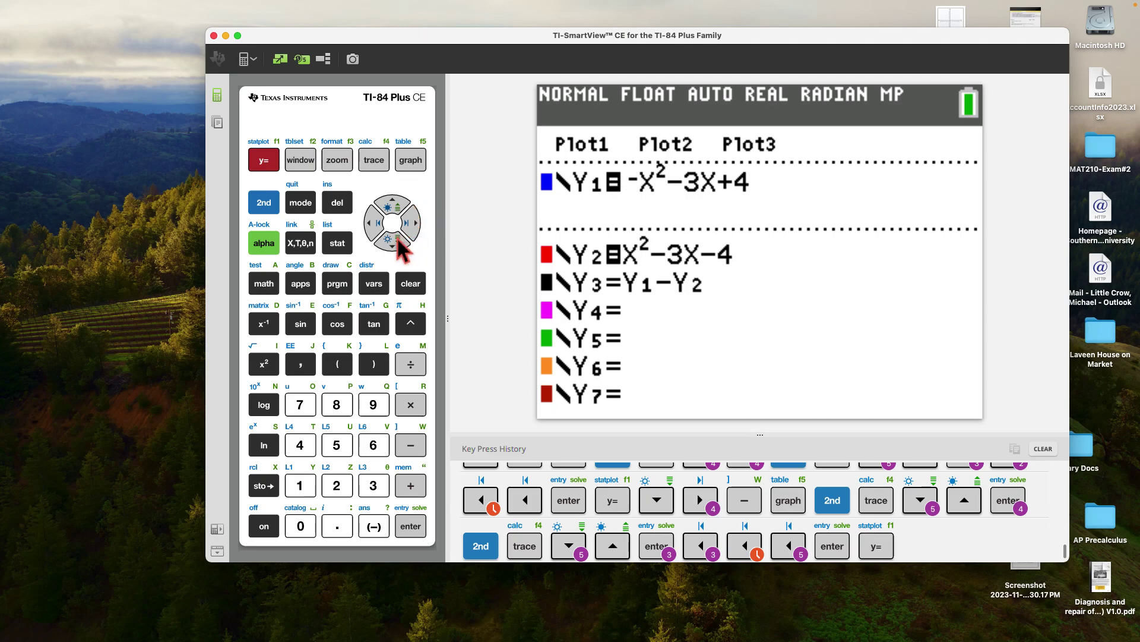
left_click(373, 223)
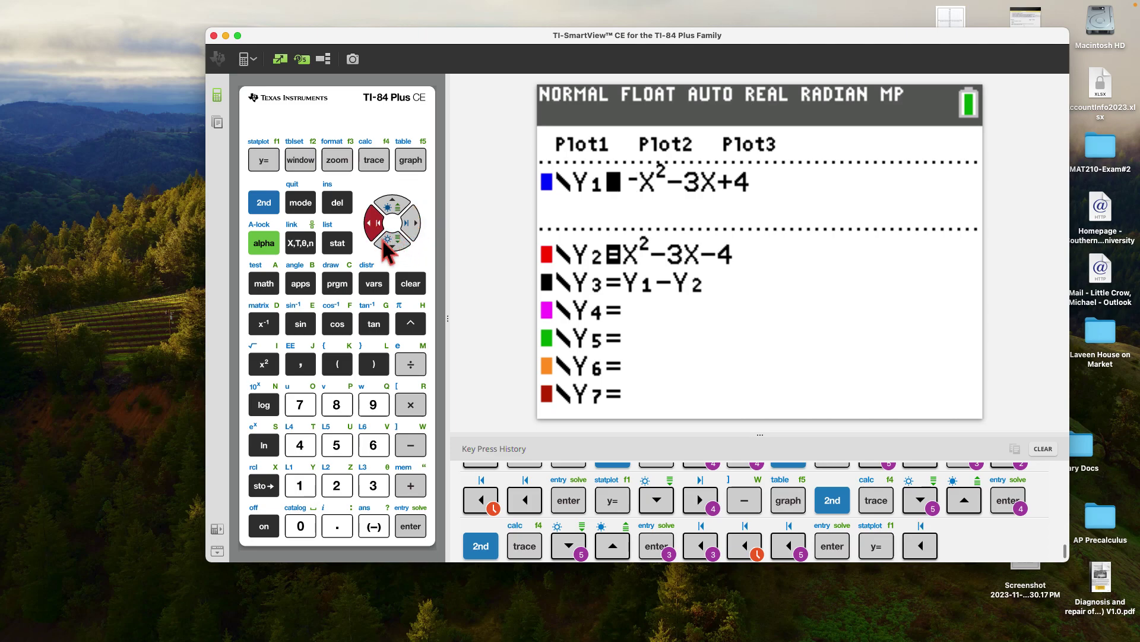
left_click(414, 527)
left_click(392, 241)
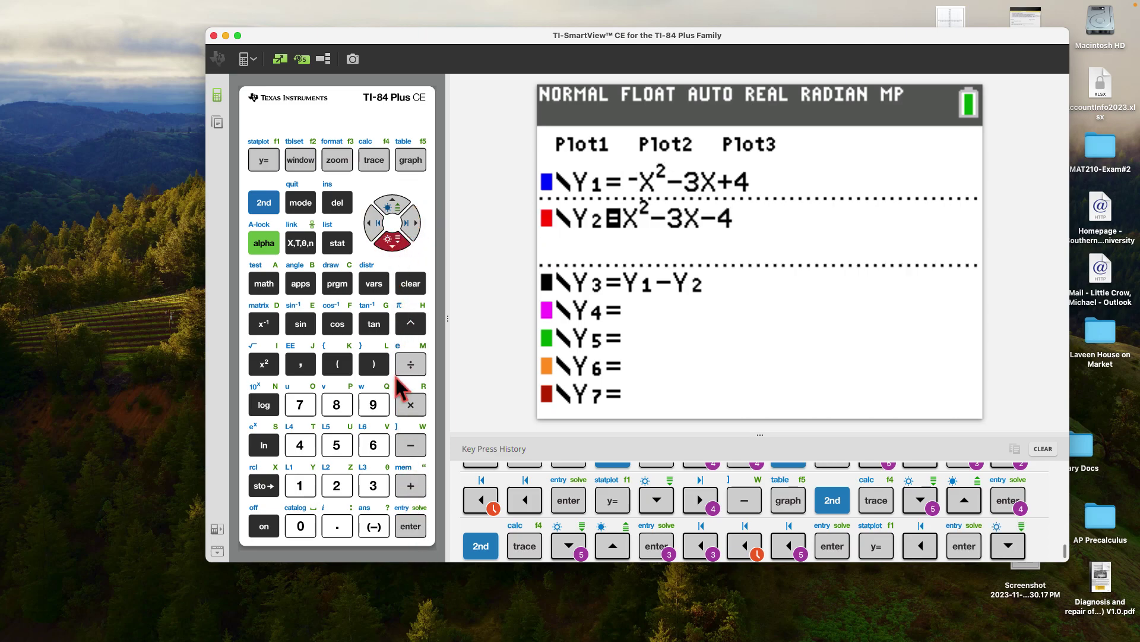
left_click(409, 525)
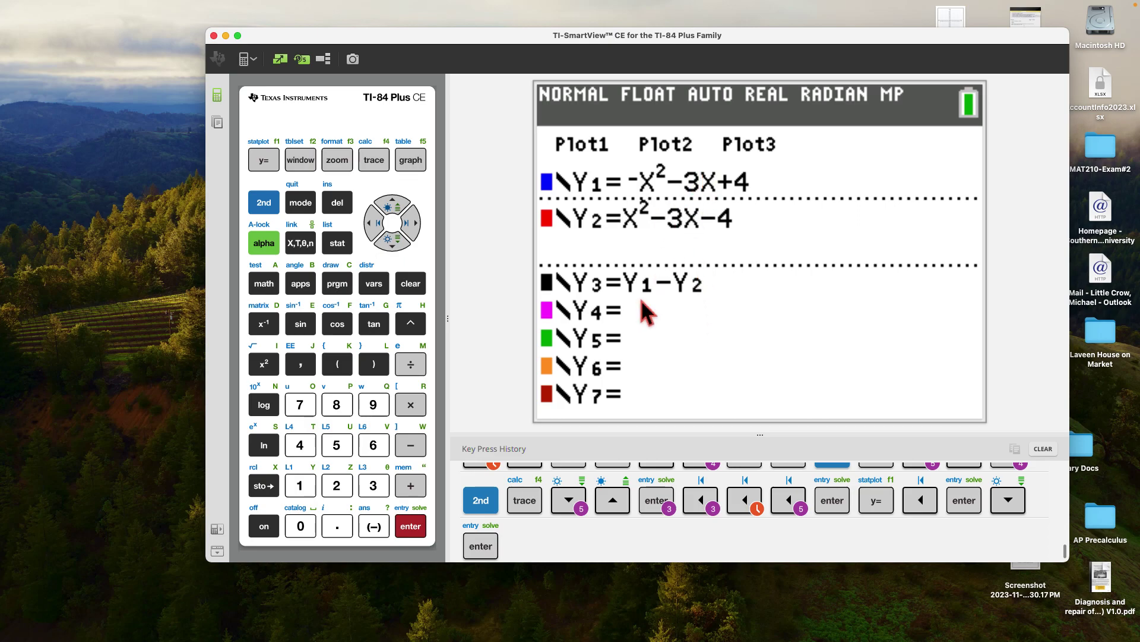
Turn on the difference function Y3=Y1−Y2 and graph it
left_click(402, 242)
left_click(399, 525)
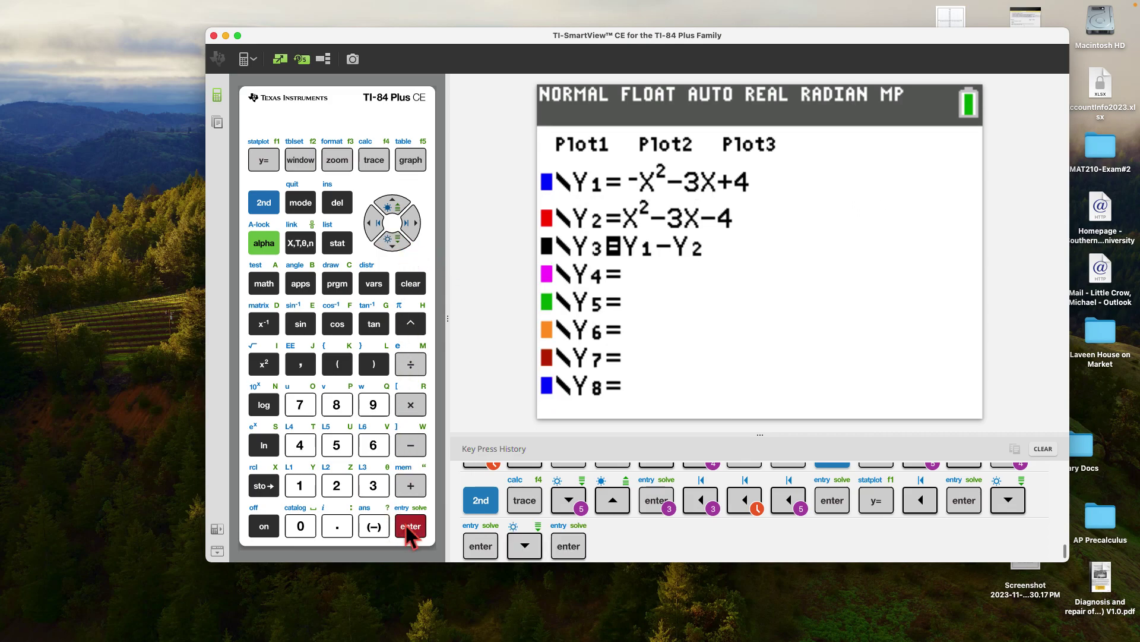
left_click(418, 166)
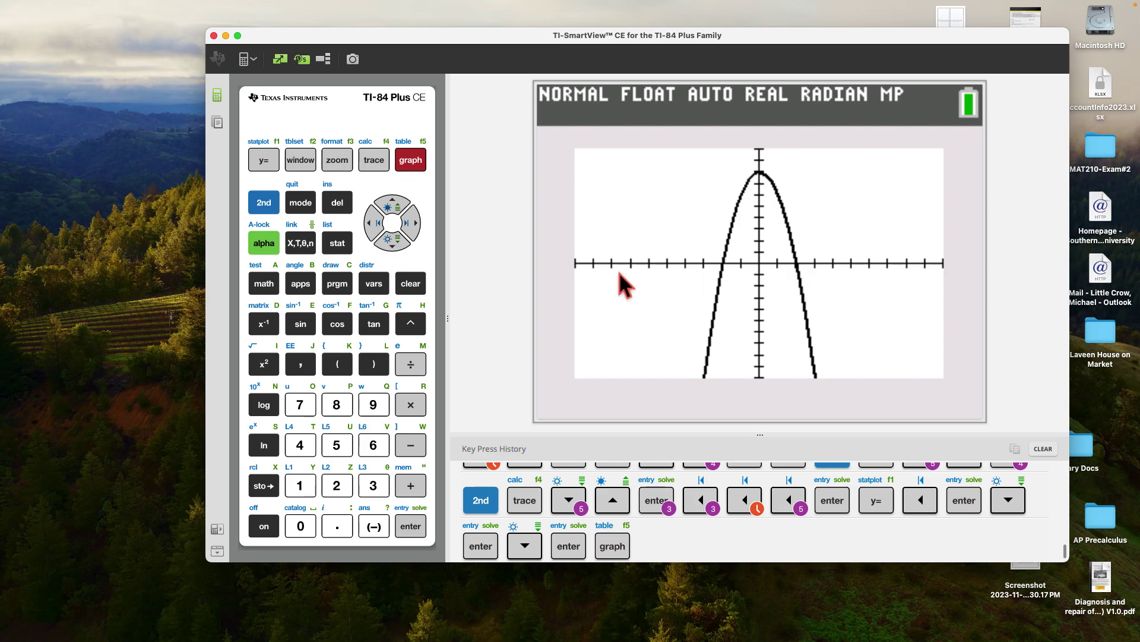
left_click(270, 206)
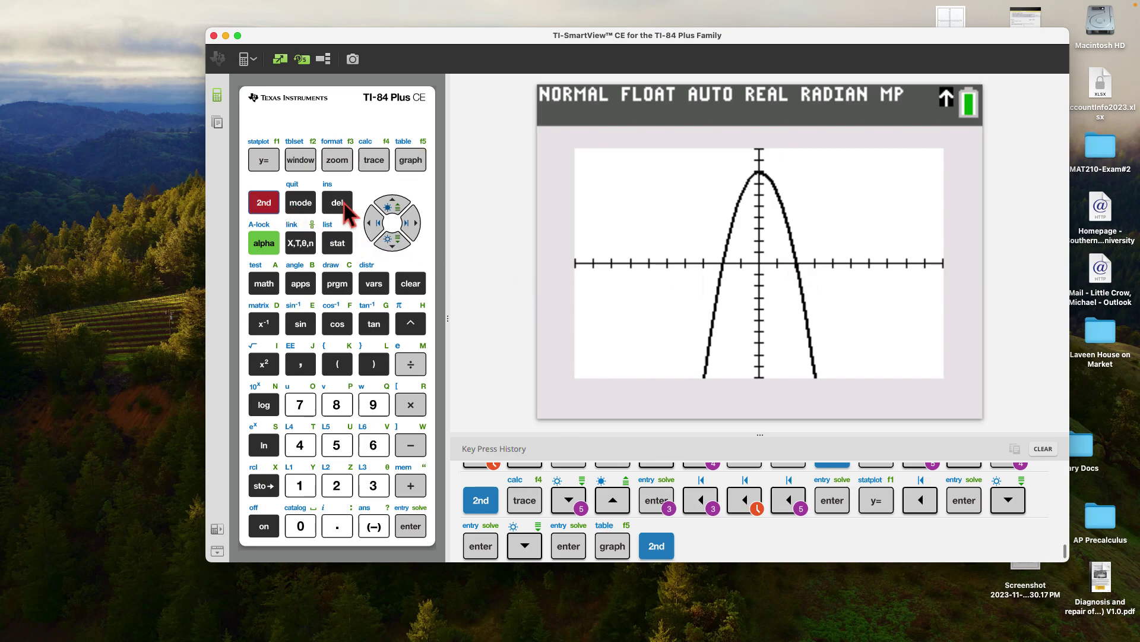
left_click(376, 163)
left_click(387, 242)
left_click(388, 243)
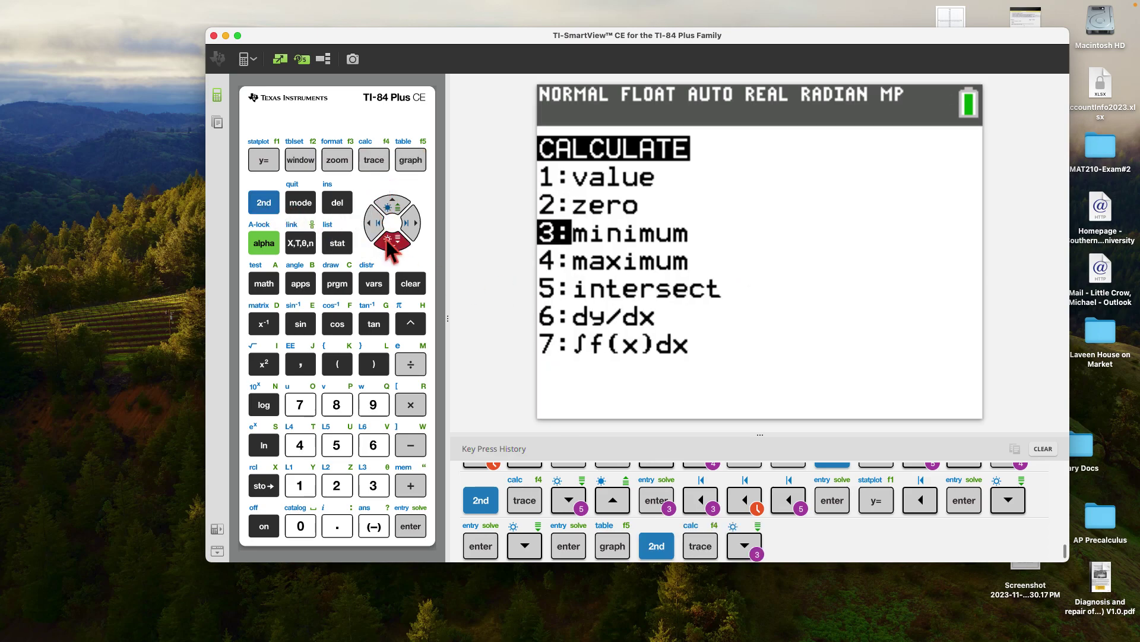
left_click(387, 242)
left_click(387, 243)
left_click(387, 243)
left_click(387, 242)
left_click(409, 528)
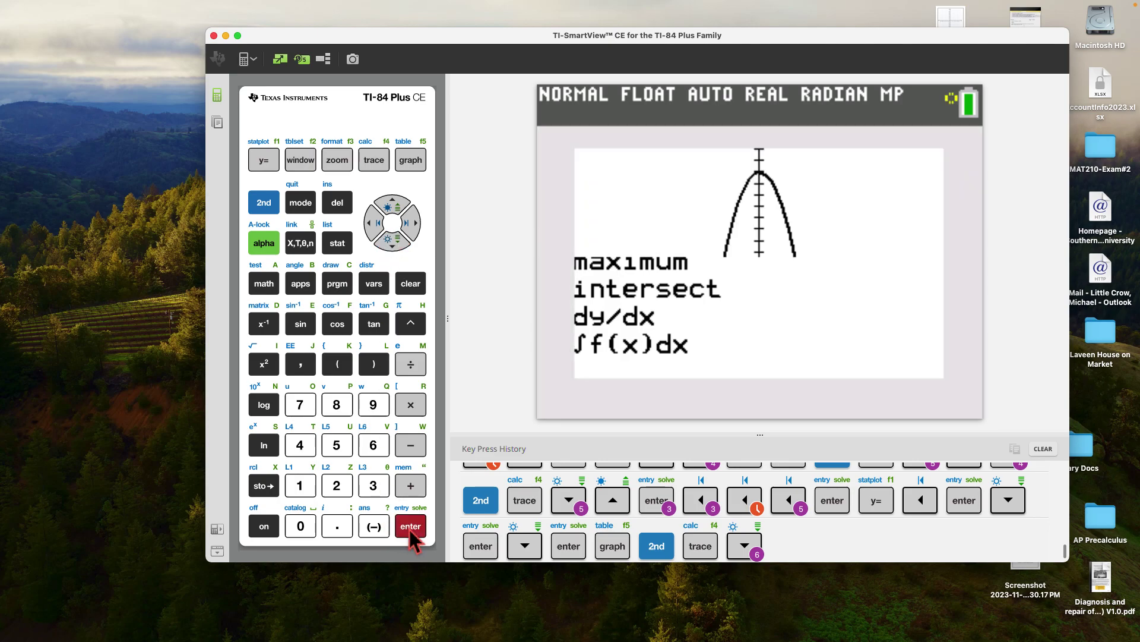
left_click(410, 528)
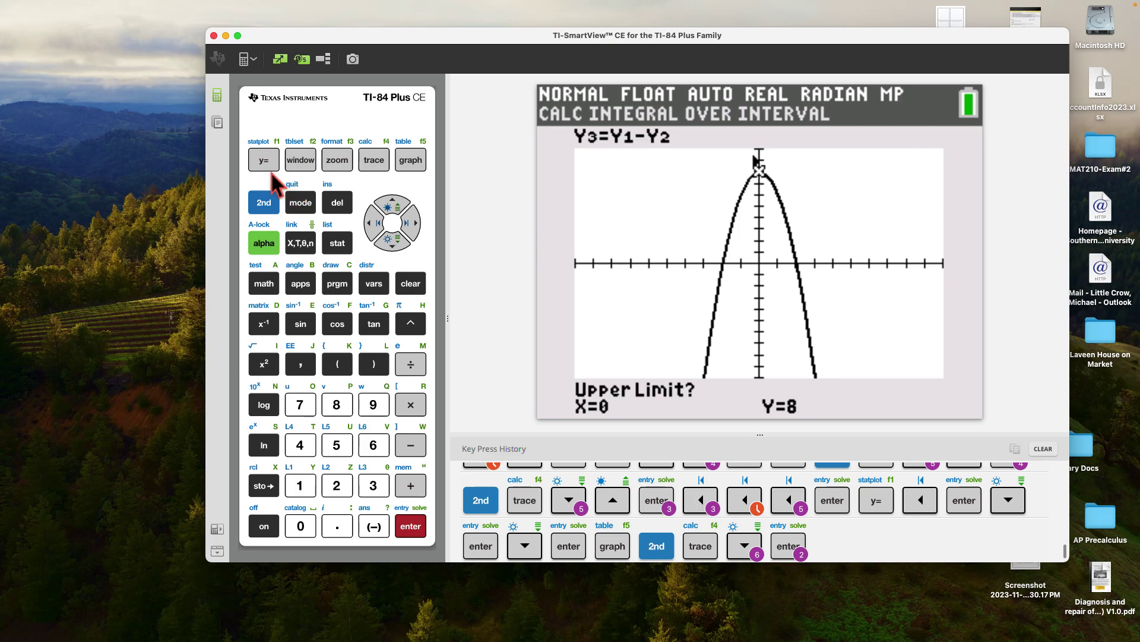
Calculate the integral of Y3 on the graph with lower limit −2 and upper limit 2
left_click(270, 205)
left_click(373, 161)
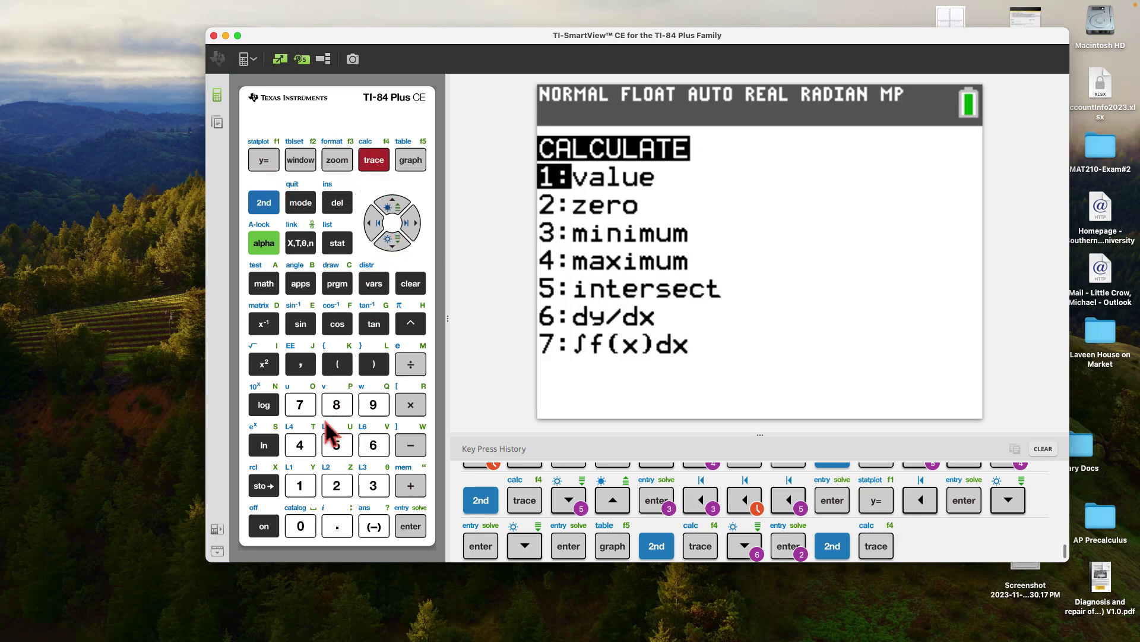
left_click(303, 410)
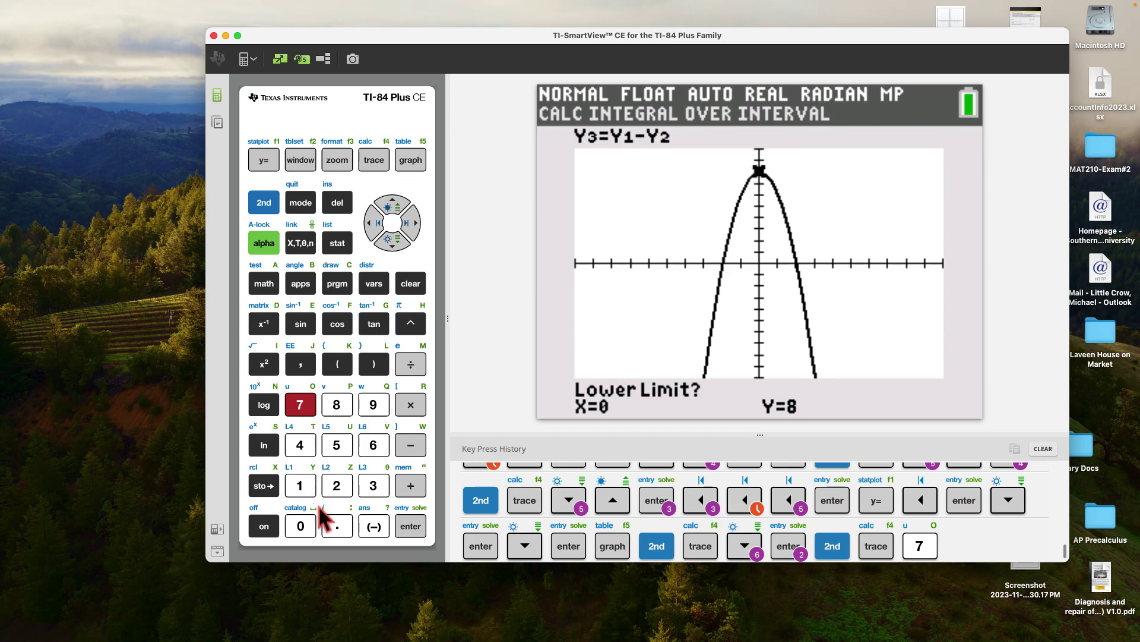
left_click(374, 527)
left_click(336, 485)
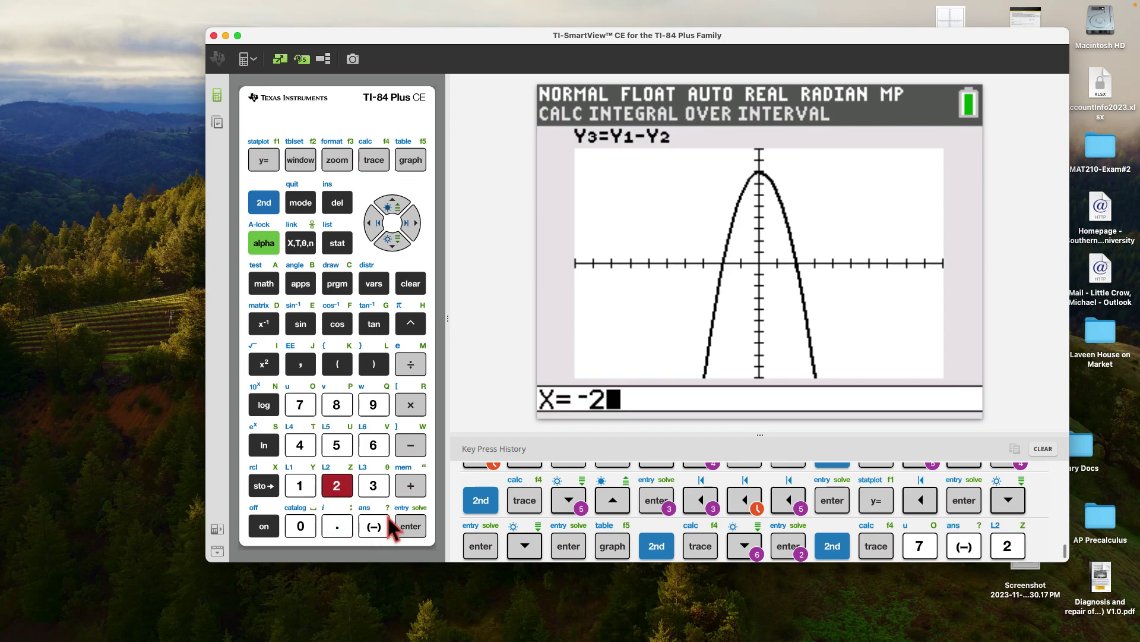
left_click(410, 525)
left_click(336, 485)
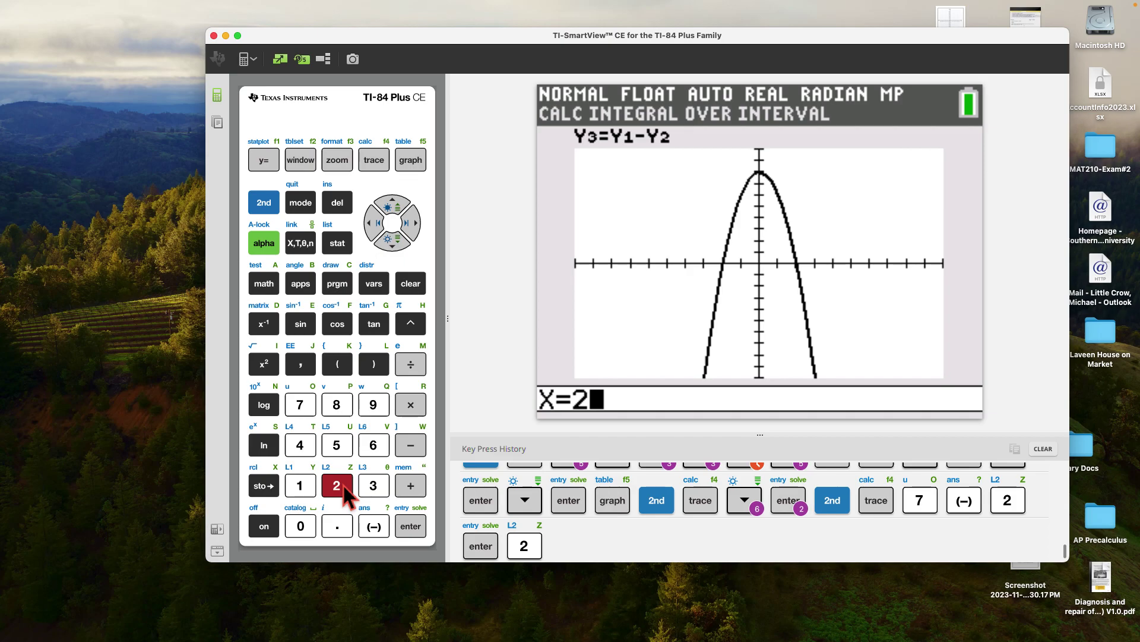
left_click(411, 525)
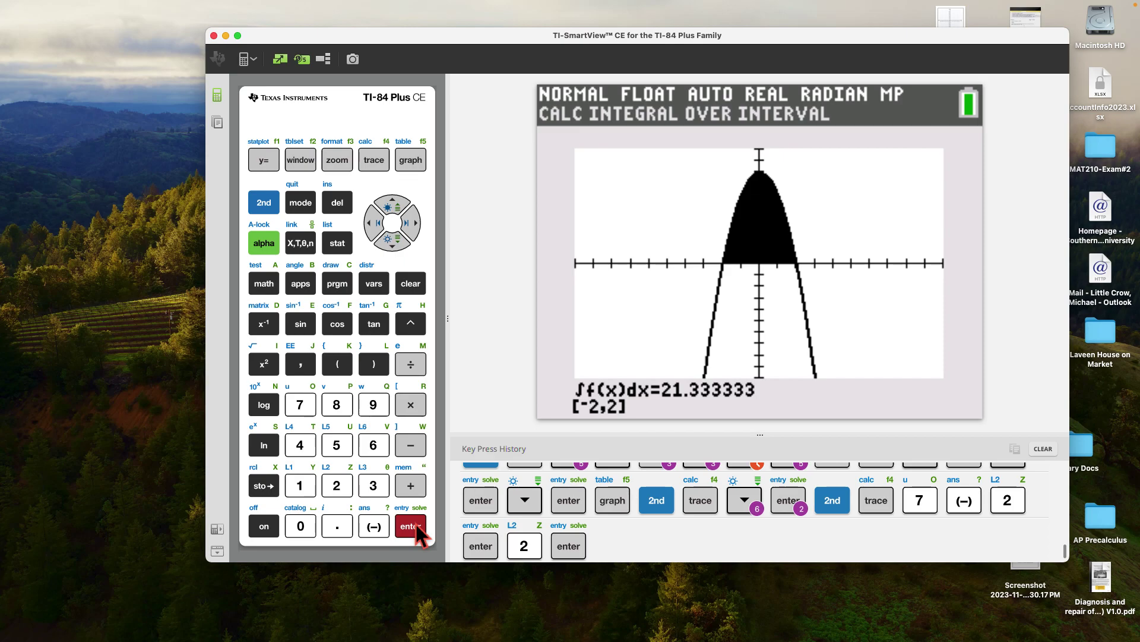
Switch to the slides in Google Chrome and advance to slide 10 on finding the area between f(x) and g(x)
mouse_move(410, 637)
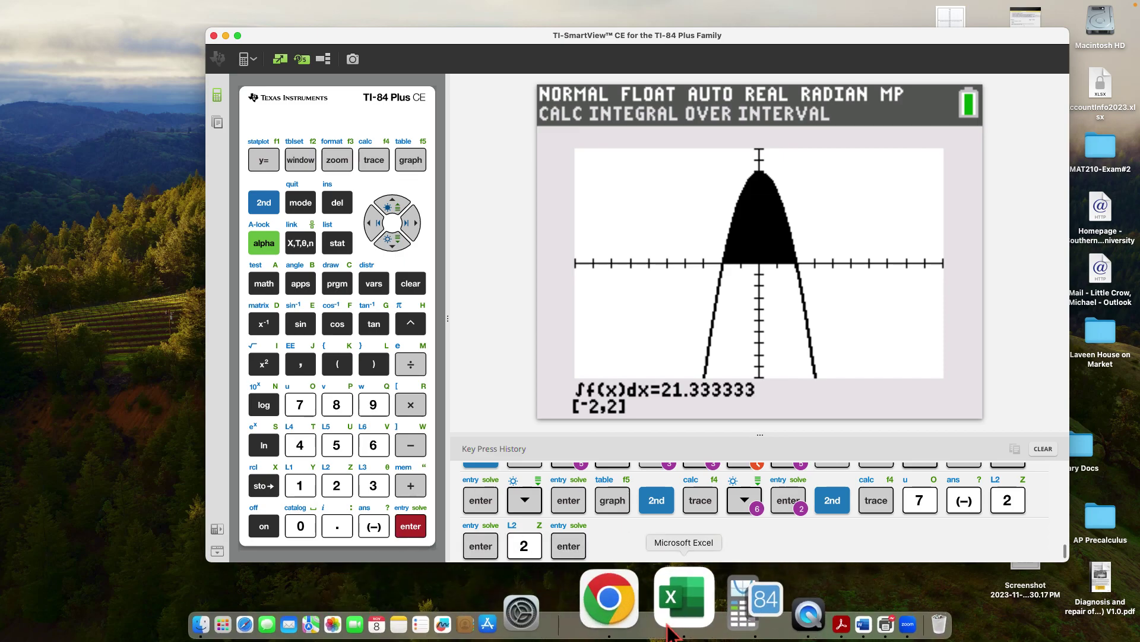
left_click(640, 600)
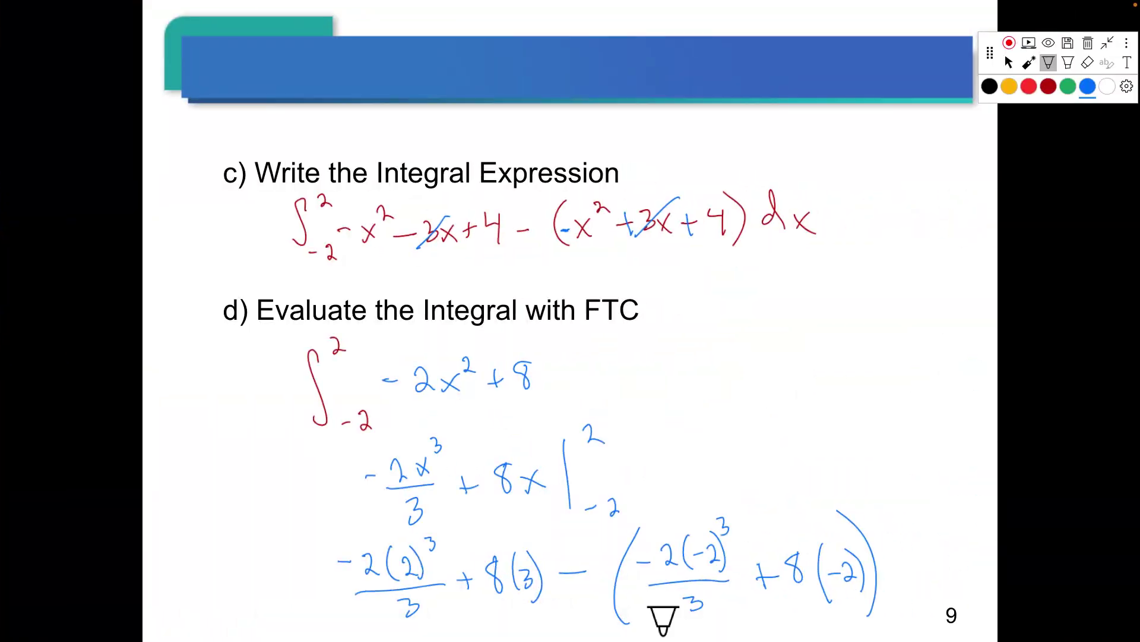
key("Right")
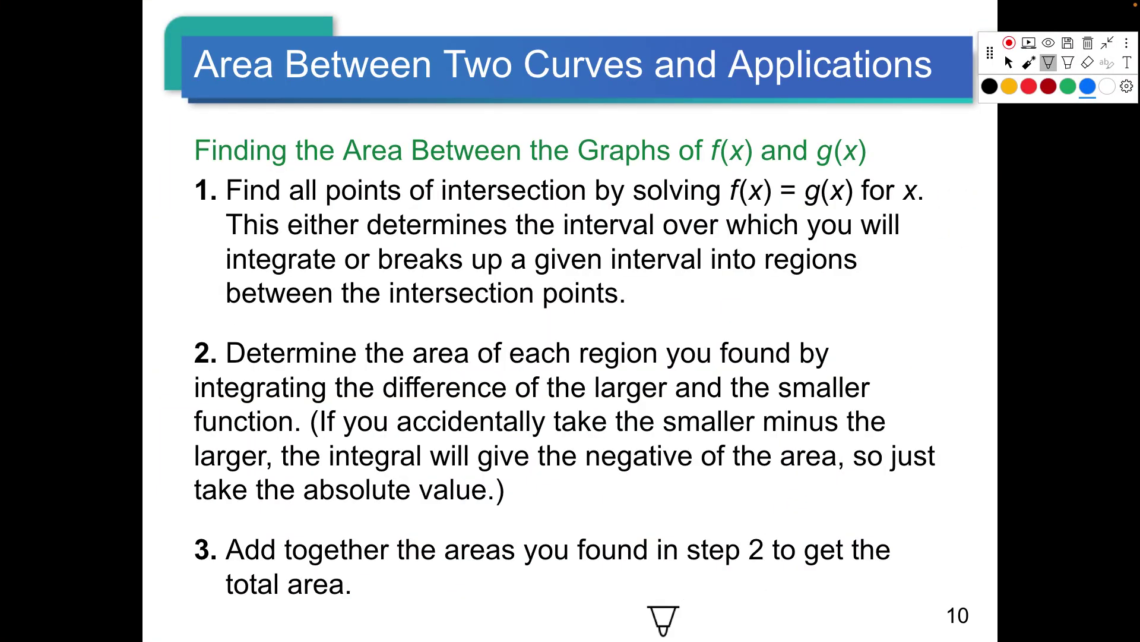